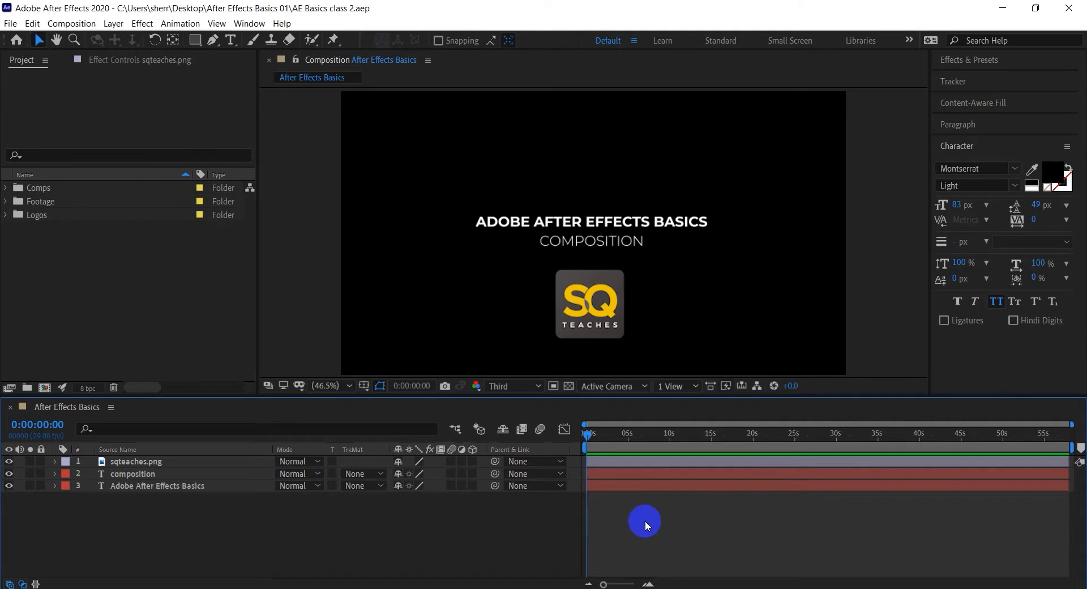
Look through the logo and two text layers of the After Effects Basics composition one by one
{"action": "left_click", "coordinate": [148, 461]}
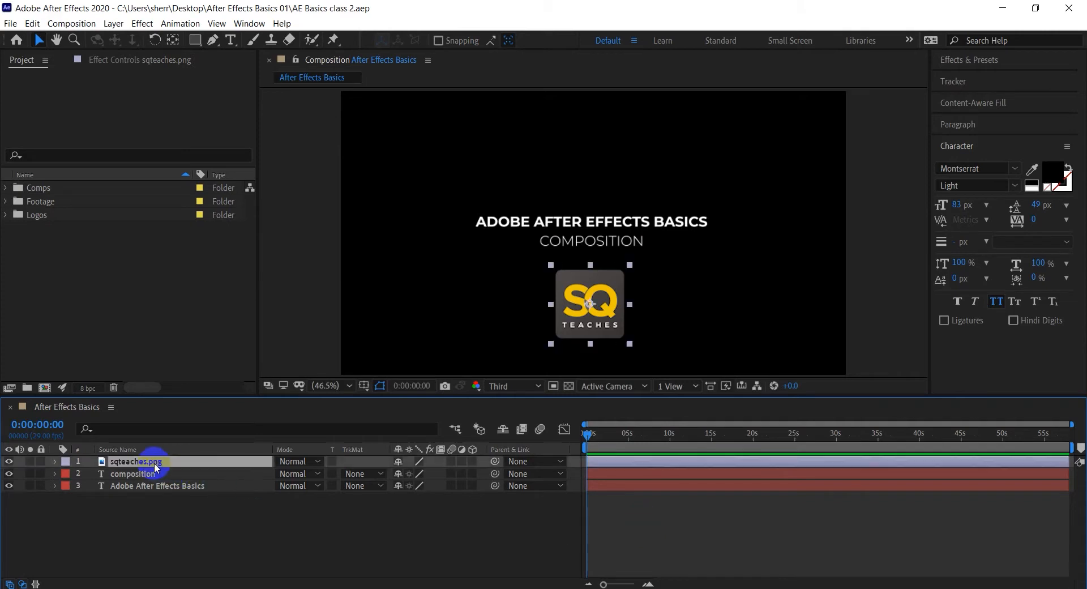
{"action": "left_click", "coordinate": [150, 476]}
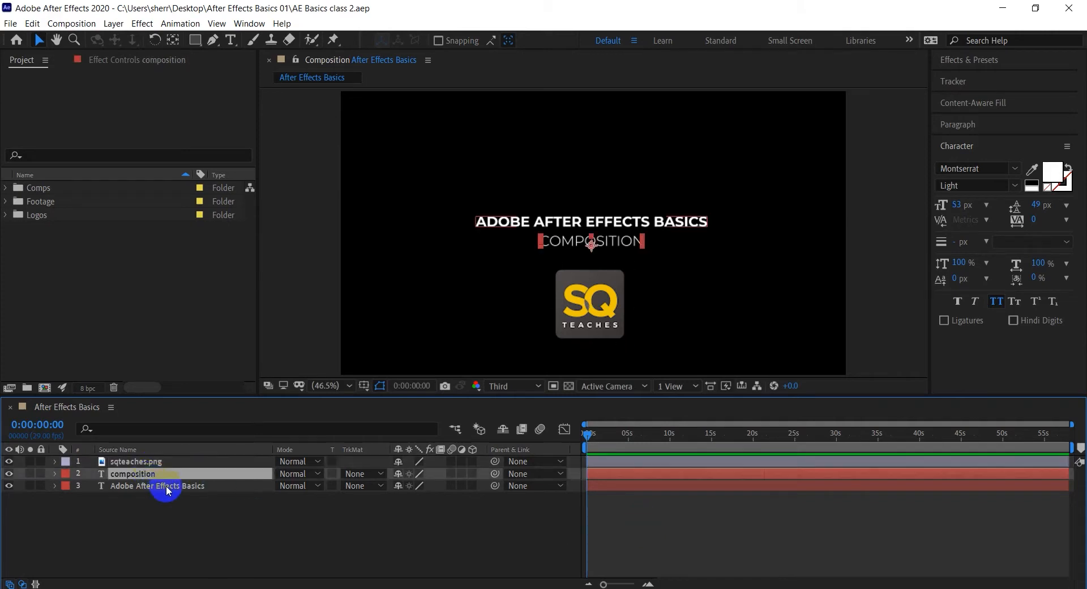
{"action": "left_click", "coordinate": [170, 487]}
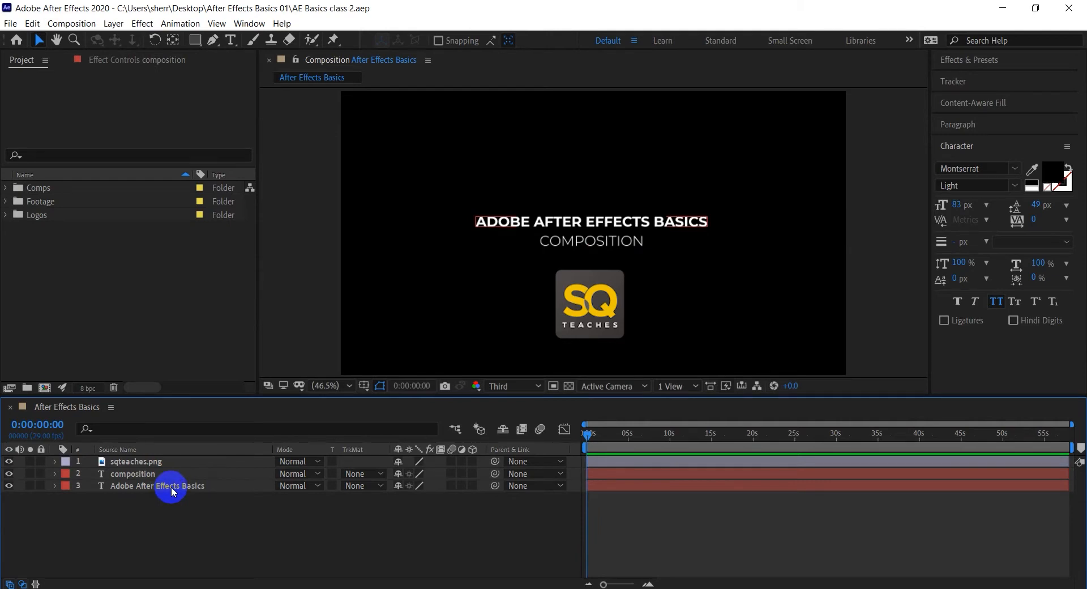
{"action": "left_click", "coordinate": [179, 507]}
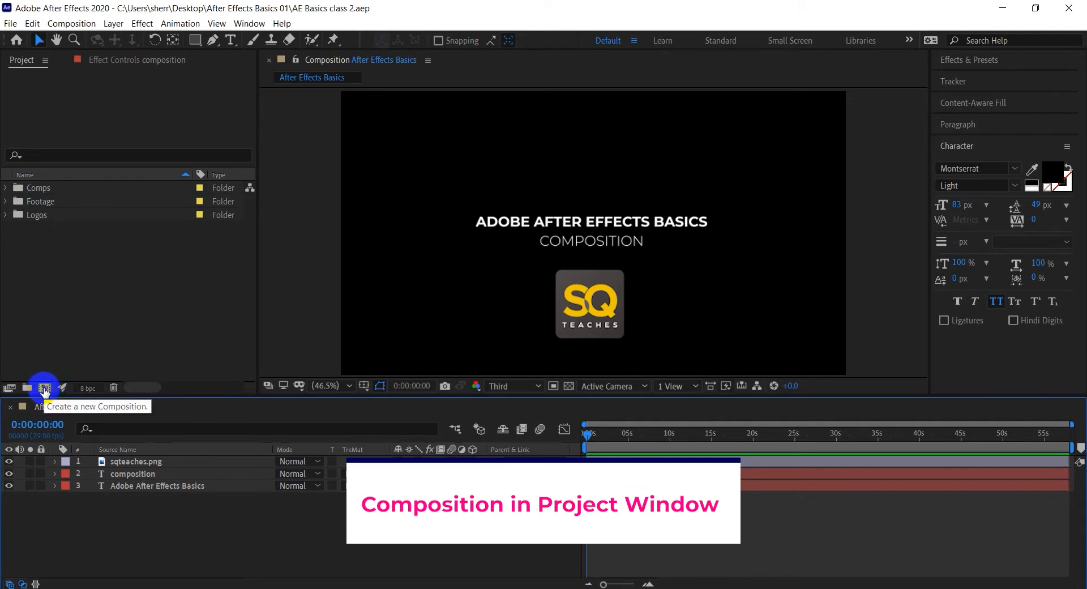
Open the settings for a new composition in the project
{"action": "left_click", "coordinate": [121, 309]}
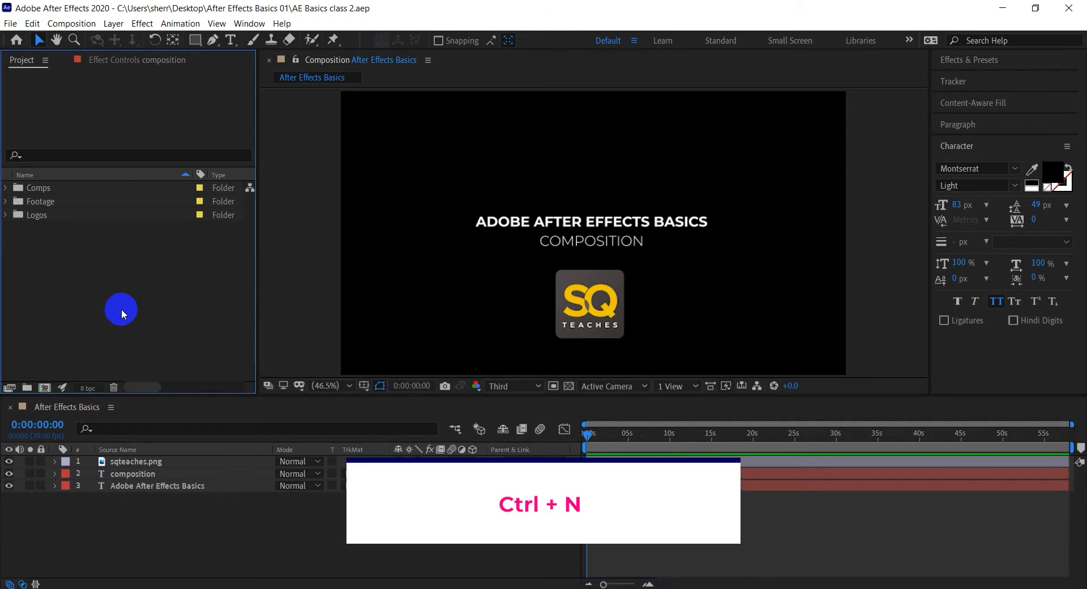
{"action": "left_click", "coordinate": [85, 25]}
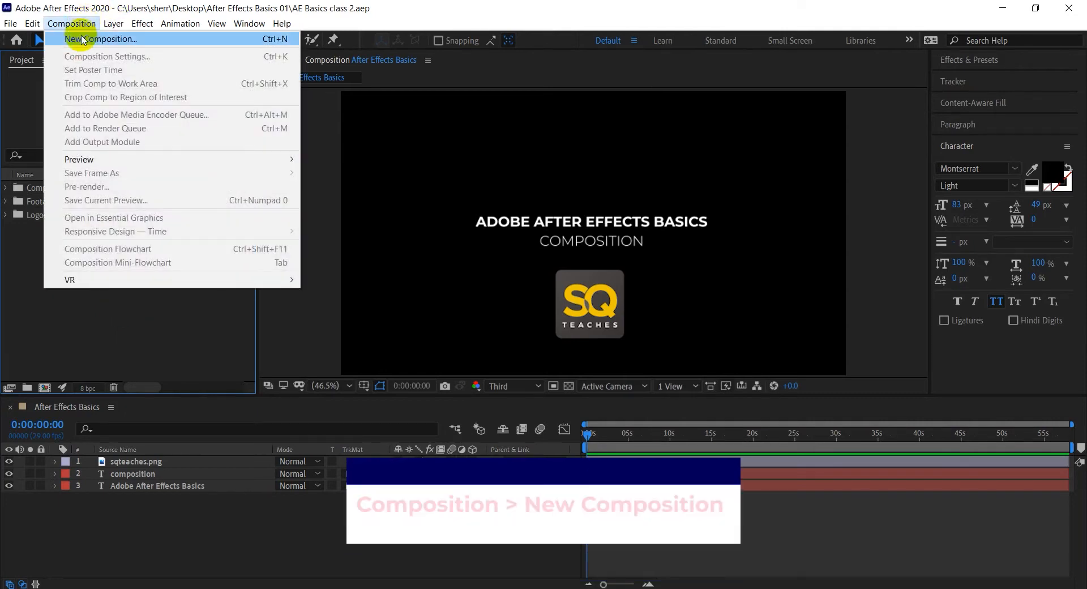
{"action": "left_click", "coordinate": [245, 40]}
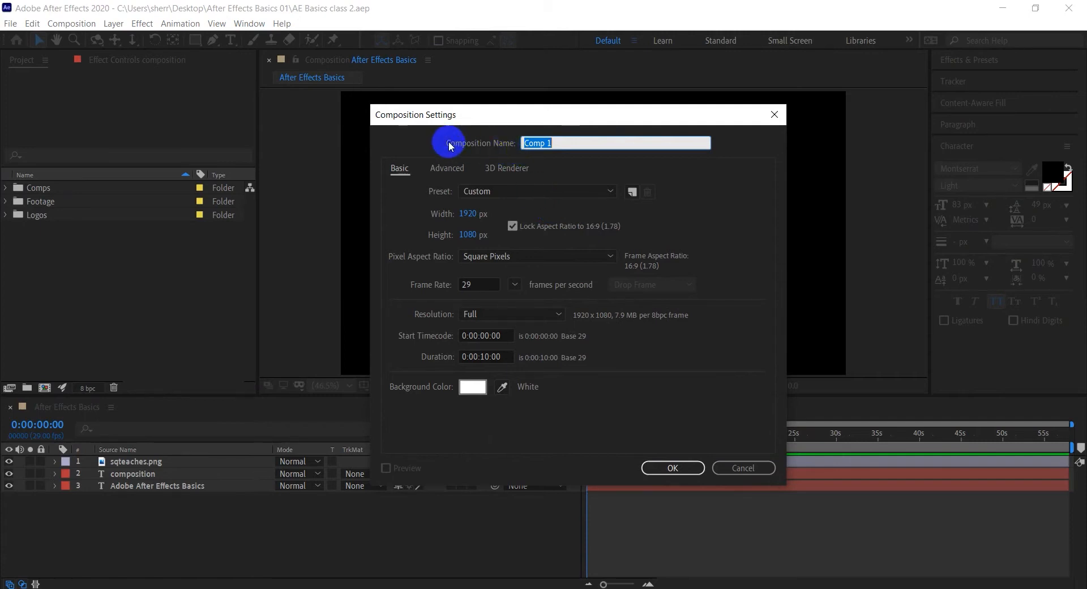
{"action": "left_click", "coordinate": [582, 142]}
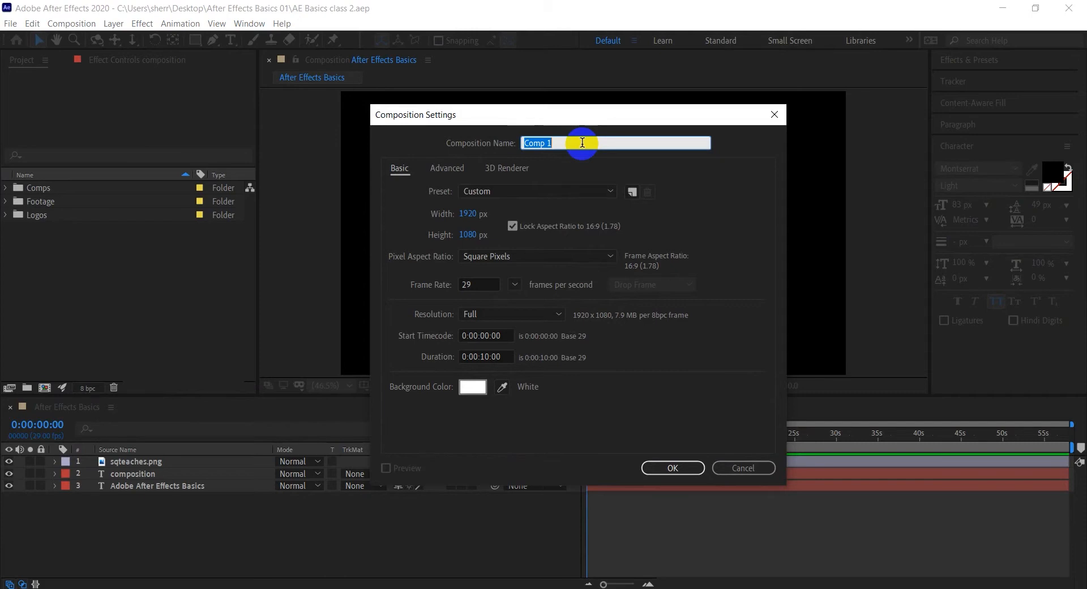
Examine the available composition presets and frame rate options, leaving the preset at Custom and the frame rate at 29
{"action": "left_click", "coordinate": [597, 191]}
{"action": "left_click", "coordinate": [663, 392]}
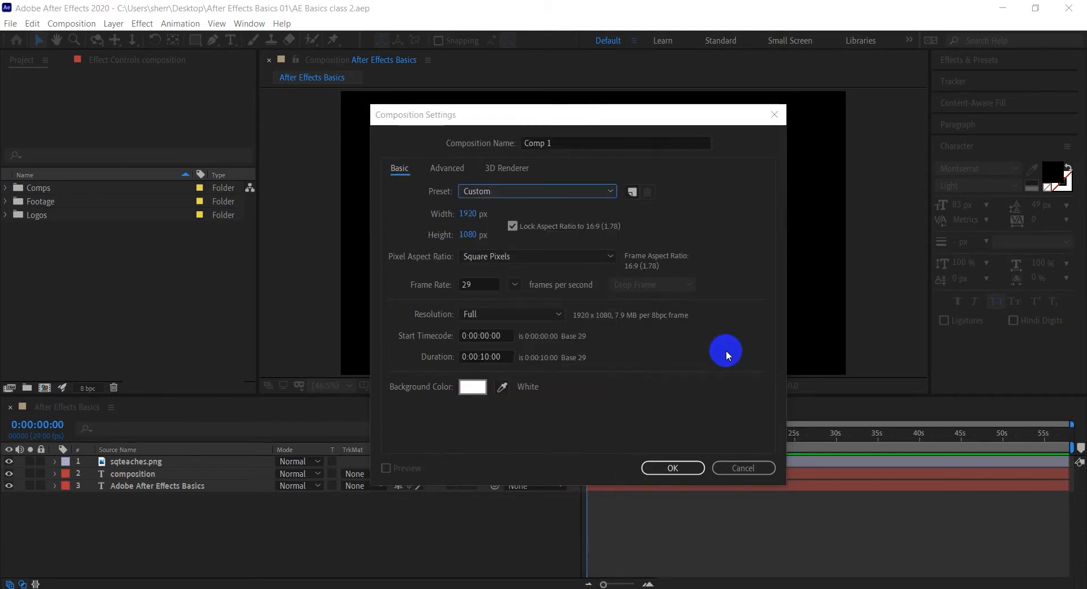
{"action": "left_click", "coordinate": [571, 193]}
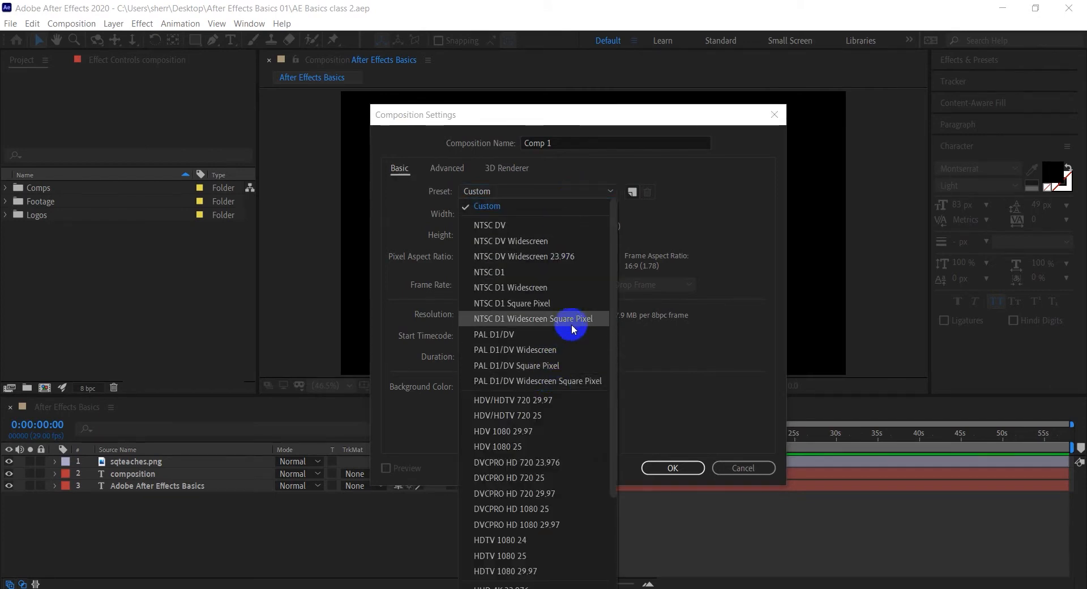
{"action": "scroll", "coordinate": [566, 327], "scroll_direction": "down", "scroll_amount": 3}
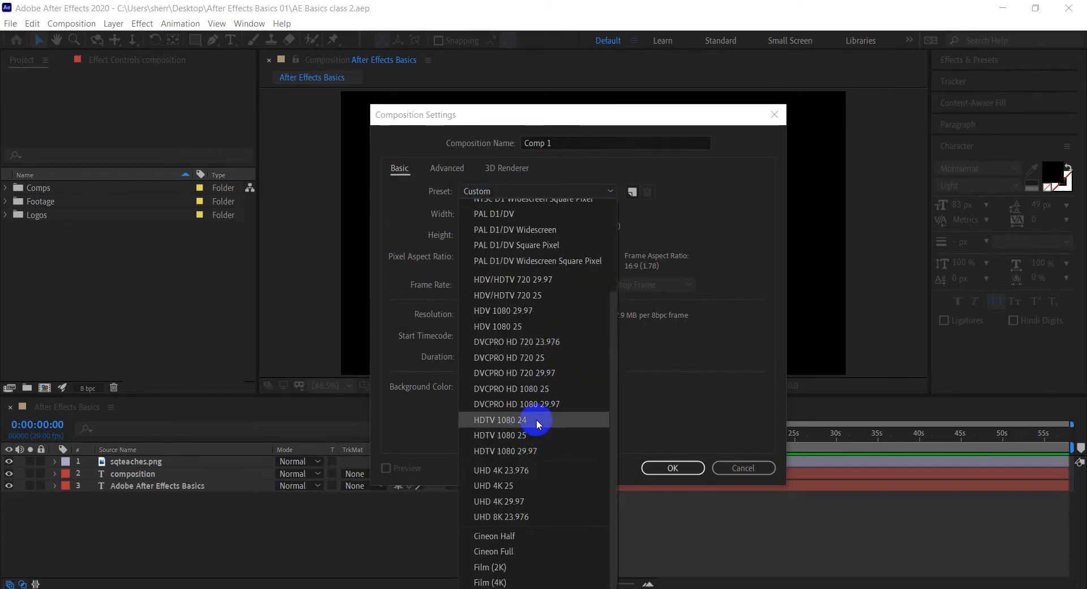
{"action": "left_click", "coordinate": [697, 357]}
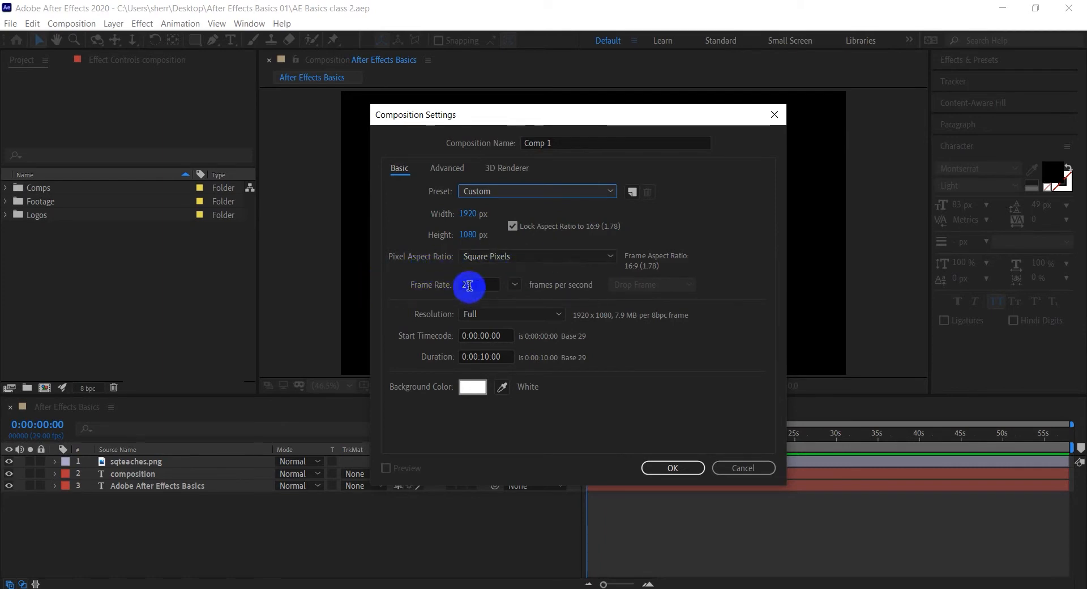
{"action": "left_click", "coordinate": [515, 285]}
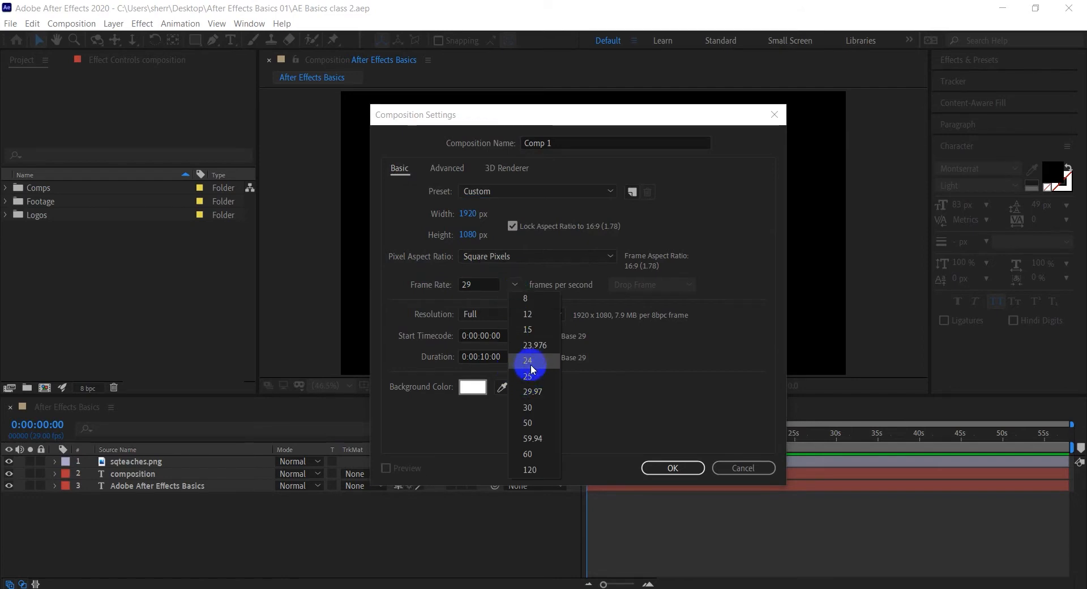
{"action": "left_click", "coordinate": [688, 368]}
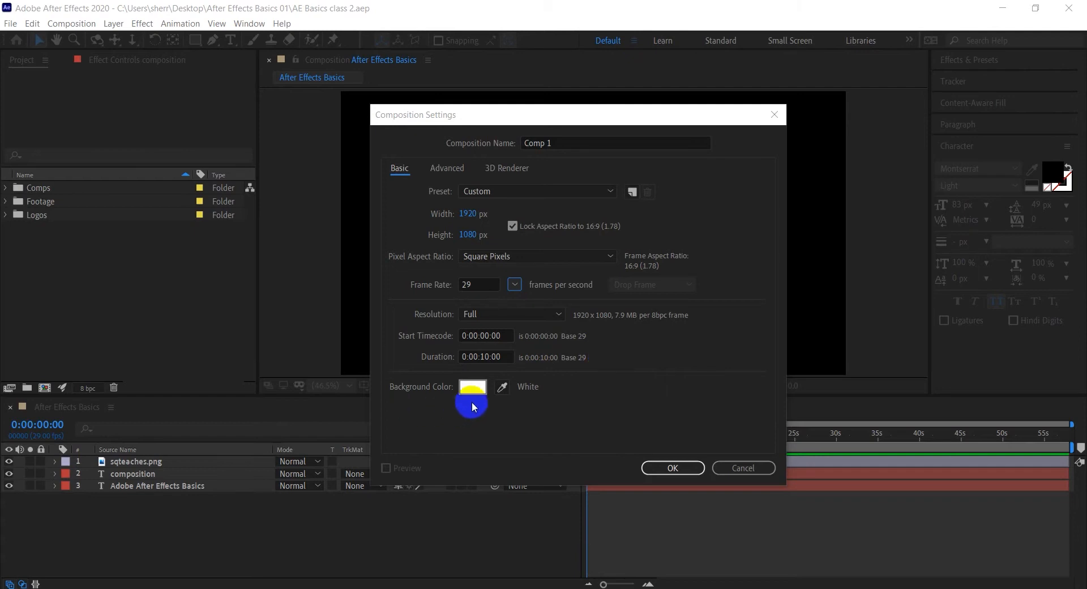
Create Comp 1 at 1920 x 1080, 29 frames per second, 10 seconds long, with a white background
{"action": "left_click", "coordinate": [672, 468]}
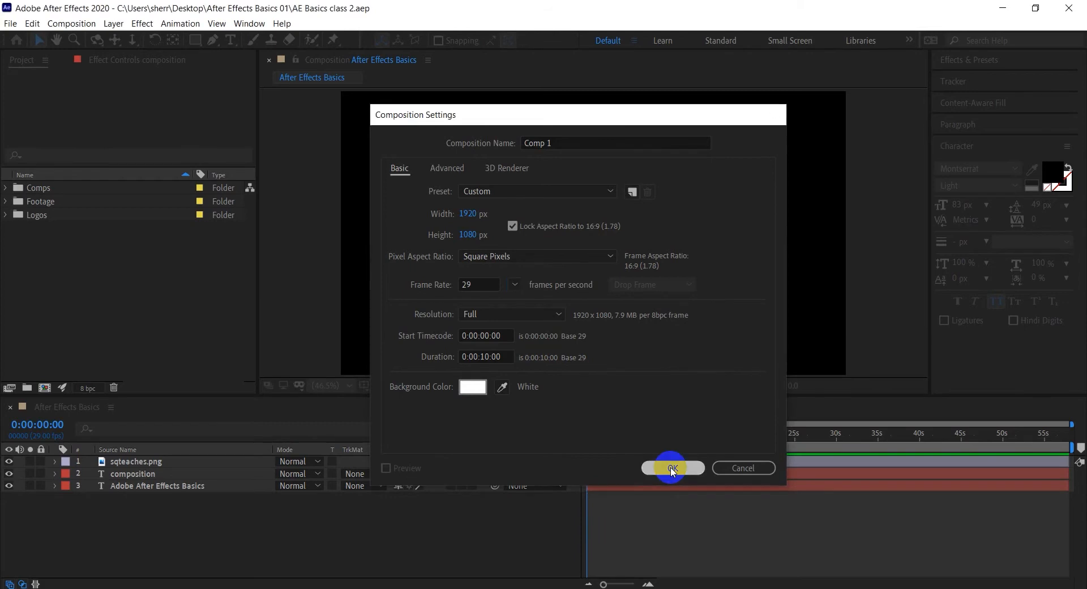
{"action": "left_click", "coordinate": [173, 413]}
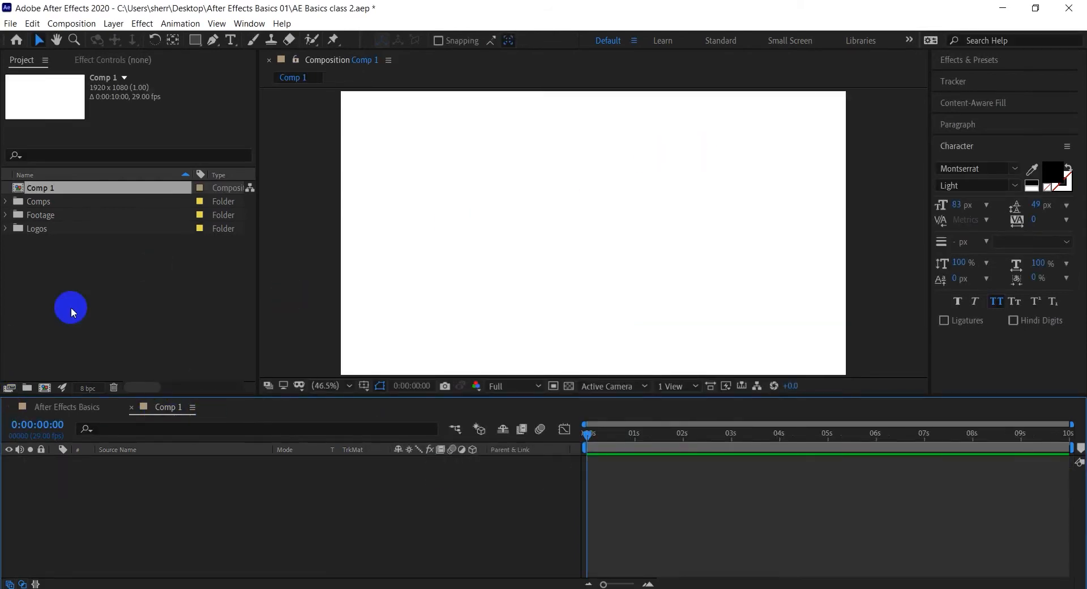
{"action": "left_click", "coordinate": [73, 261]}
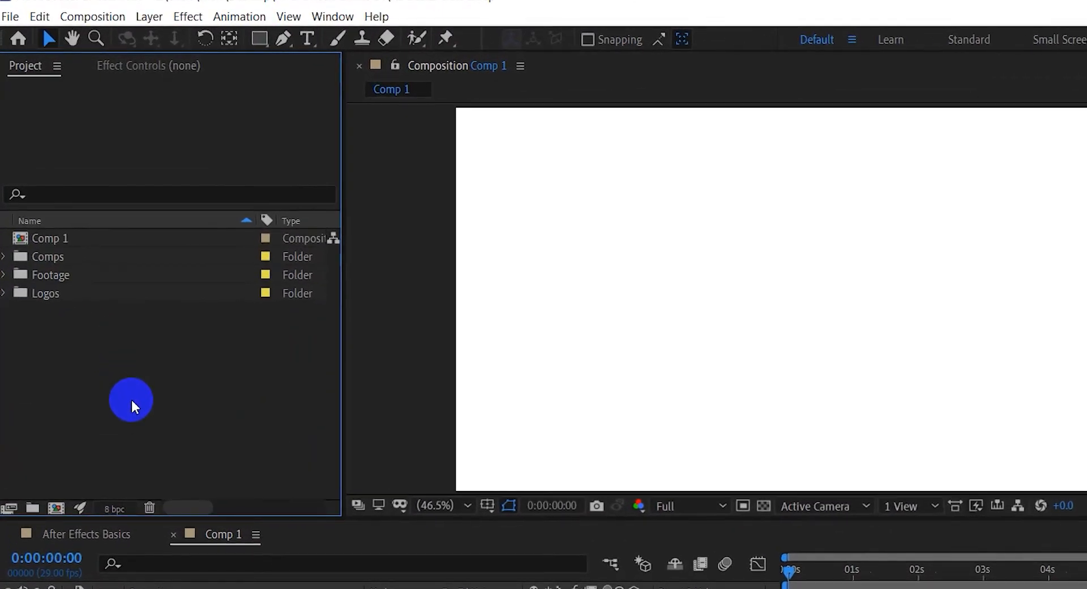
Look over the Comps, Footage and Logos folders in the project
{"action": "left_click", "coordinate": [29, 258]}
{"action": "left_click", "coordinate": [54, 275]}
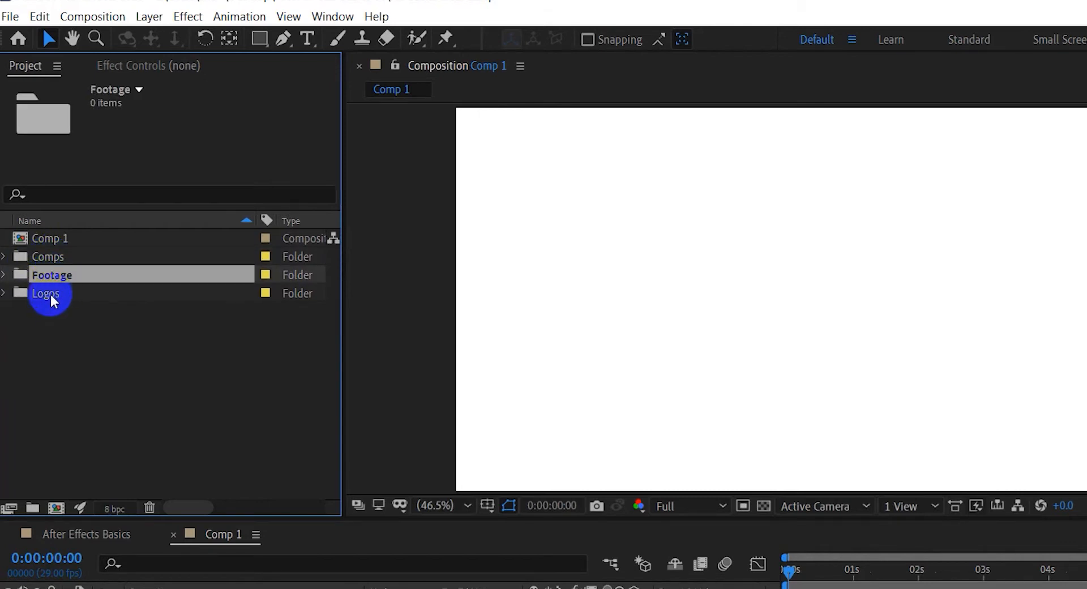
{"action": "left_click", "coordinate": [50, 294]}
{"action": "left_click", "coordinate": [65, 333]}
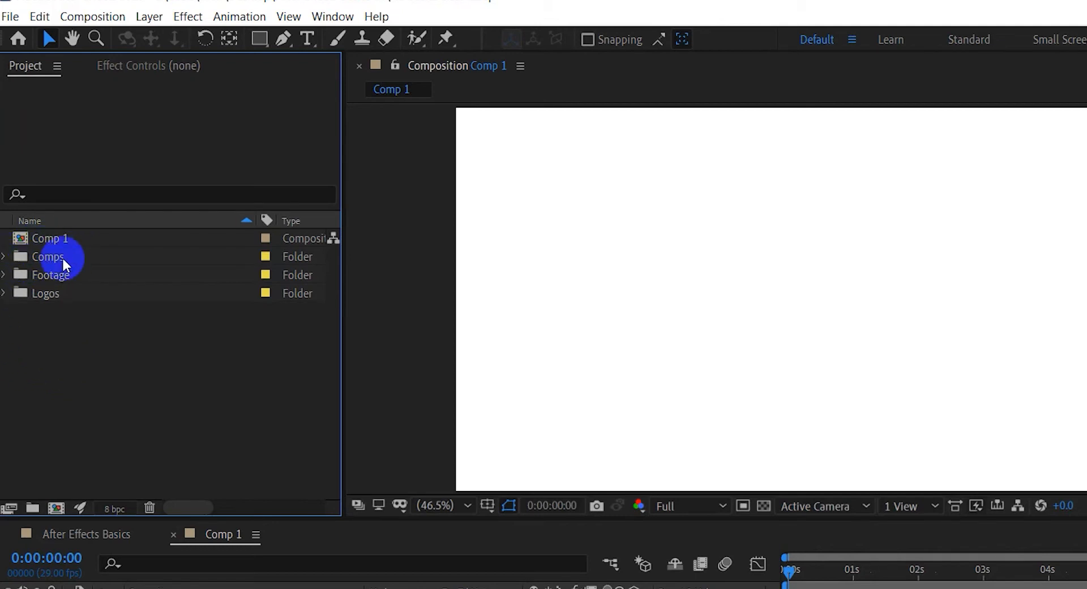
Move Comp 1 into the Comps folder and check it alongside the After Effects Basics composition
{"action": "left_click", "coordinate": [53, 240]}
{"action": "mouse_move", "coordinate": [52, 240]}
{"action": "left_mouse_down"}
{"action": "mouse_move", "coordinate": [65, 265]}
{"action": "mouse_move", "coordinate": [50, 259]}
{"action": "left_mouse_up"}
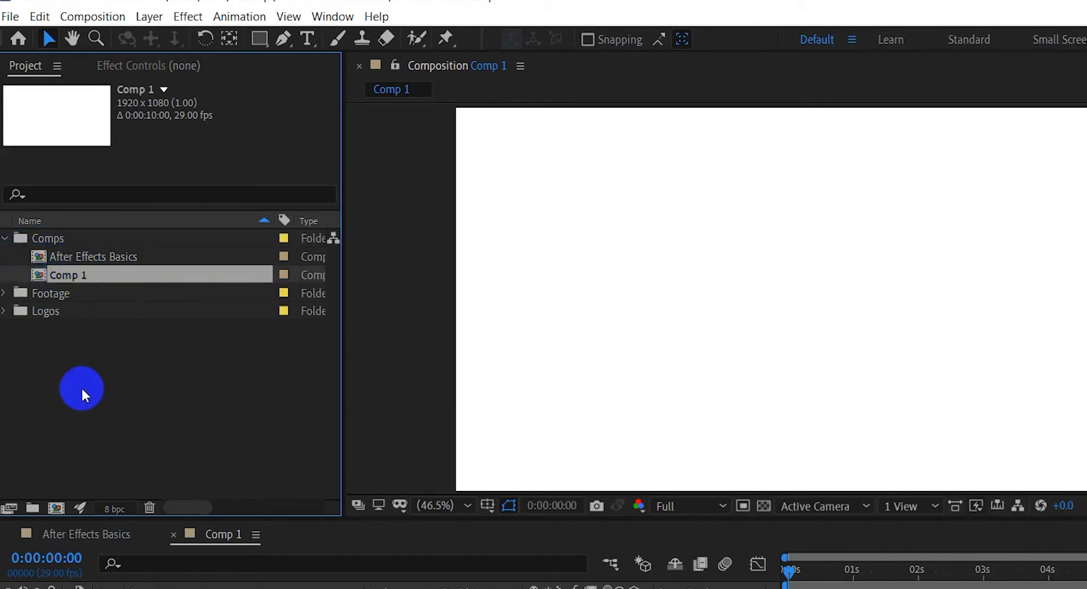
{"action": "left_click", "coordinate": [93, 260]}
{"action": "left_click", "coordinate": [79, 276]}
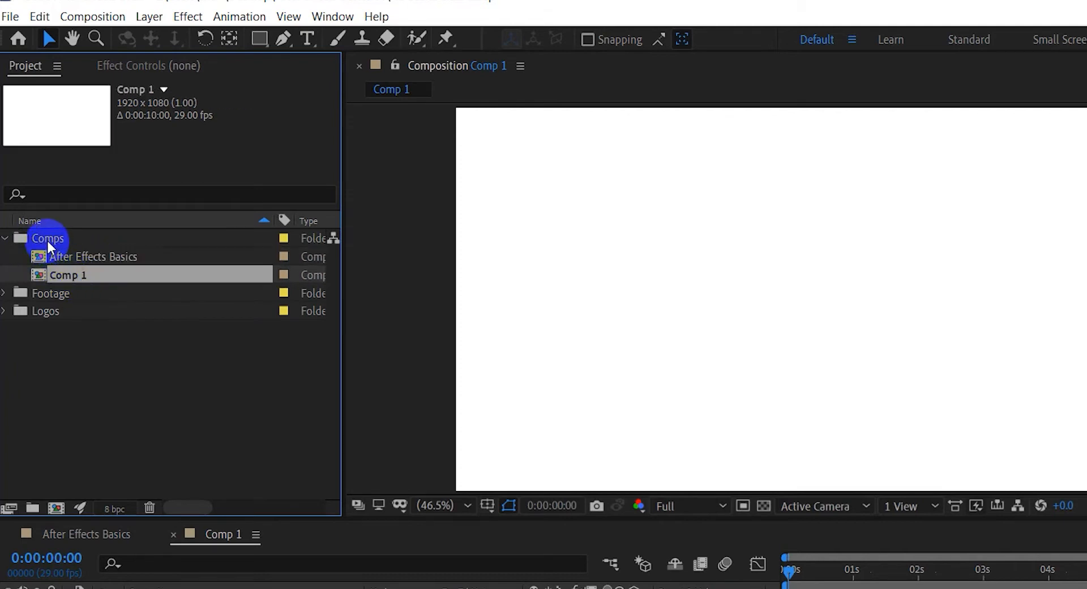
{"action": "left_click", "coordinate": [48, 240]}
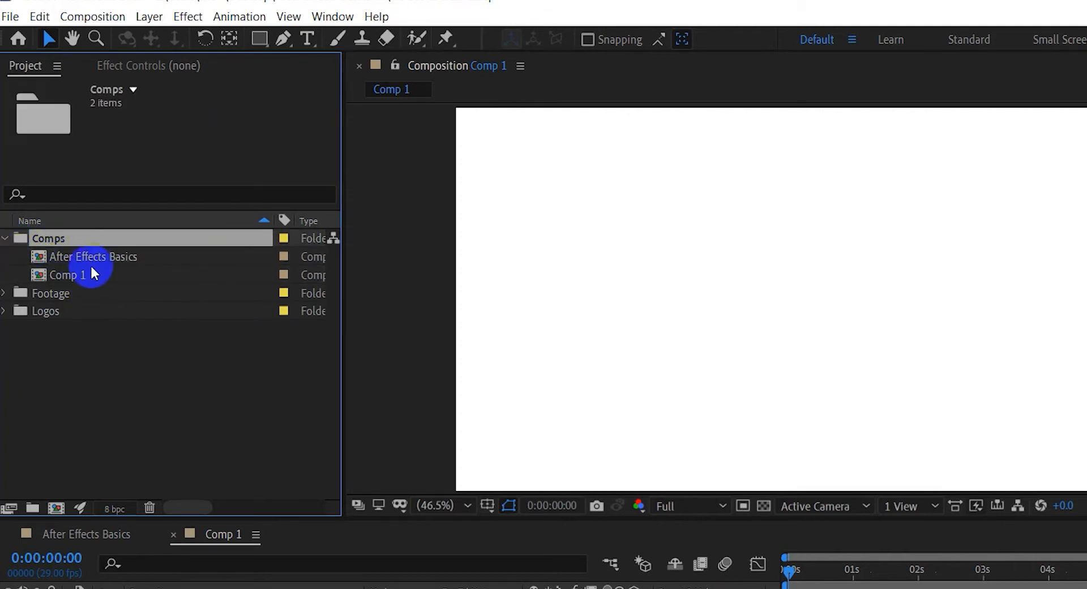
{"action": "left_click", "coordinate": [149, 396]}
{"action": "left_click", "coordinate": [82, 276]}
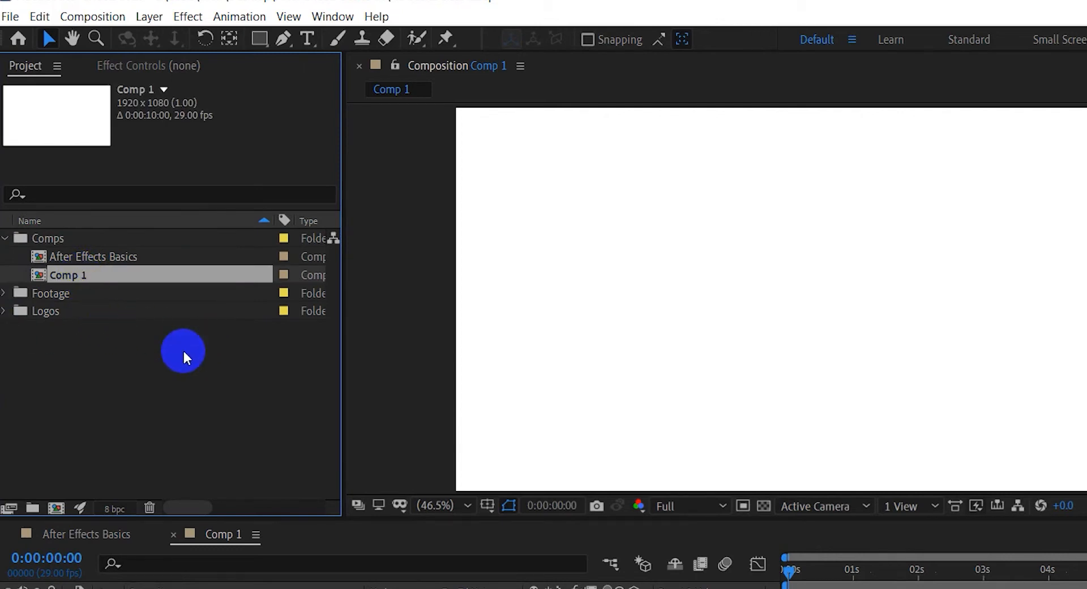
Add the text "SQ TEACHES" near the middle of Comp 1
{"action": "left_click", "coordinate": [307, 41]}
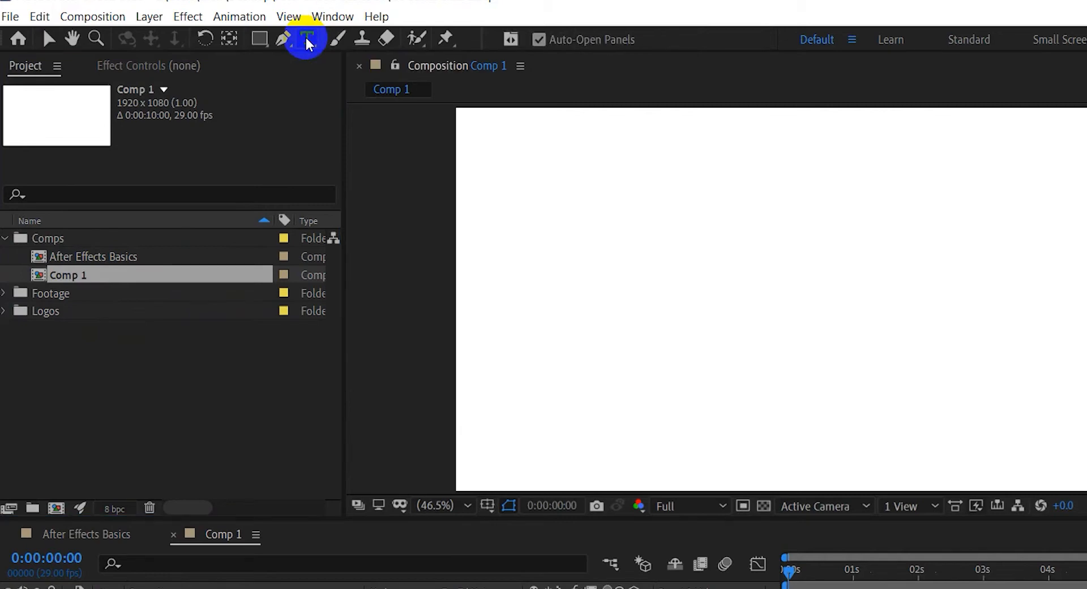
{"action": "left_click", "coordinate": [681, 298]}
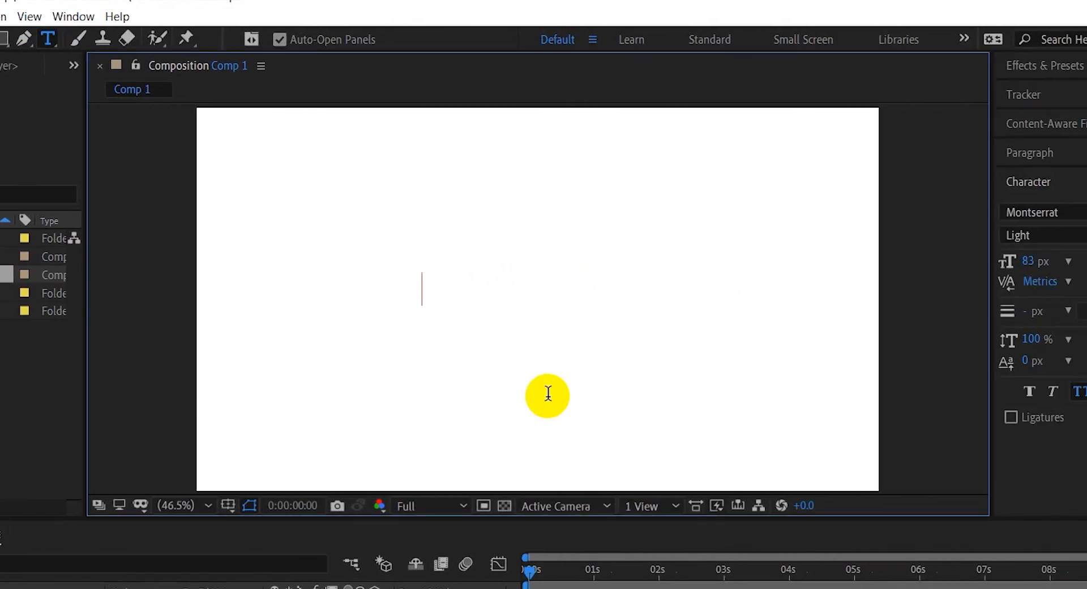
{"action": "type", "text": "S Q TEACHES"}
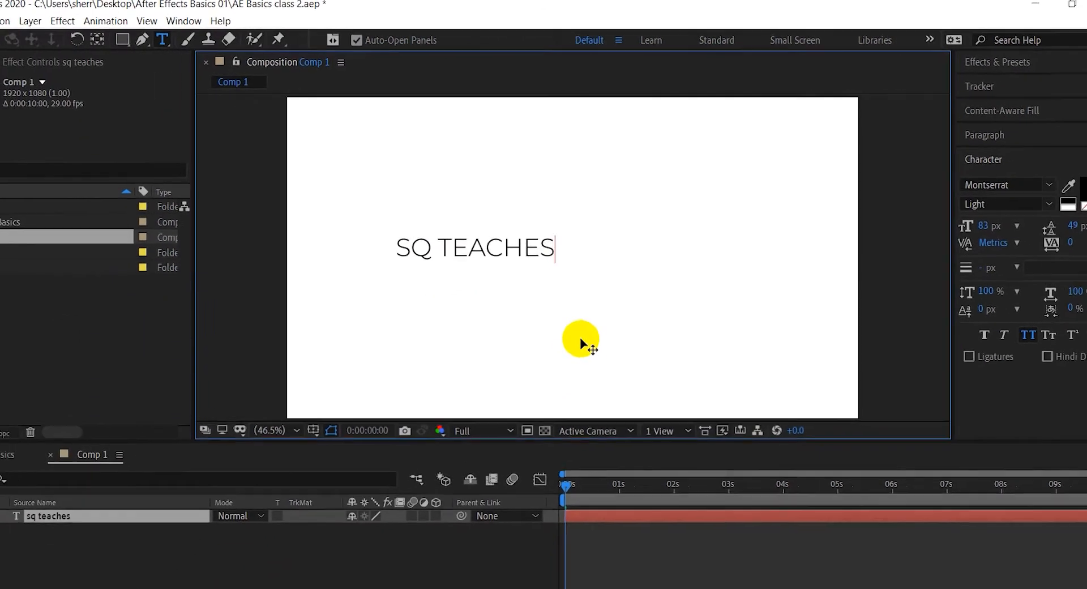
{"action": "left_click", "coordinate": [629, 354]}
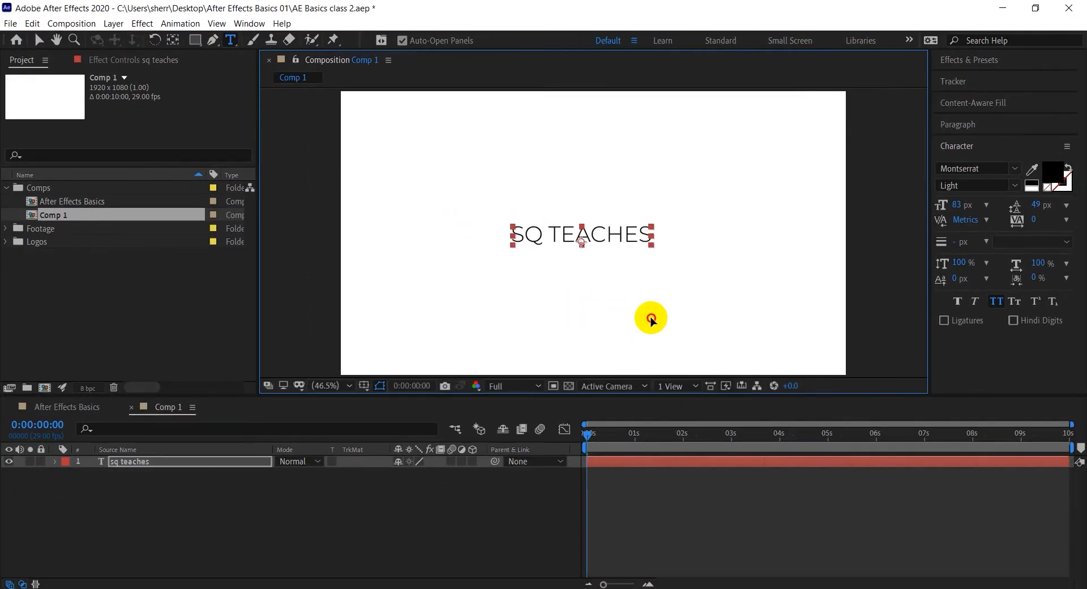
Expand the Logos folder and place sqteaches.png in Comp 1 as a layer above the text
{"action": "left_click", "coordinate": [81, 320]}
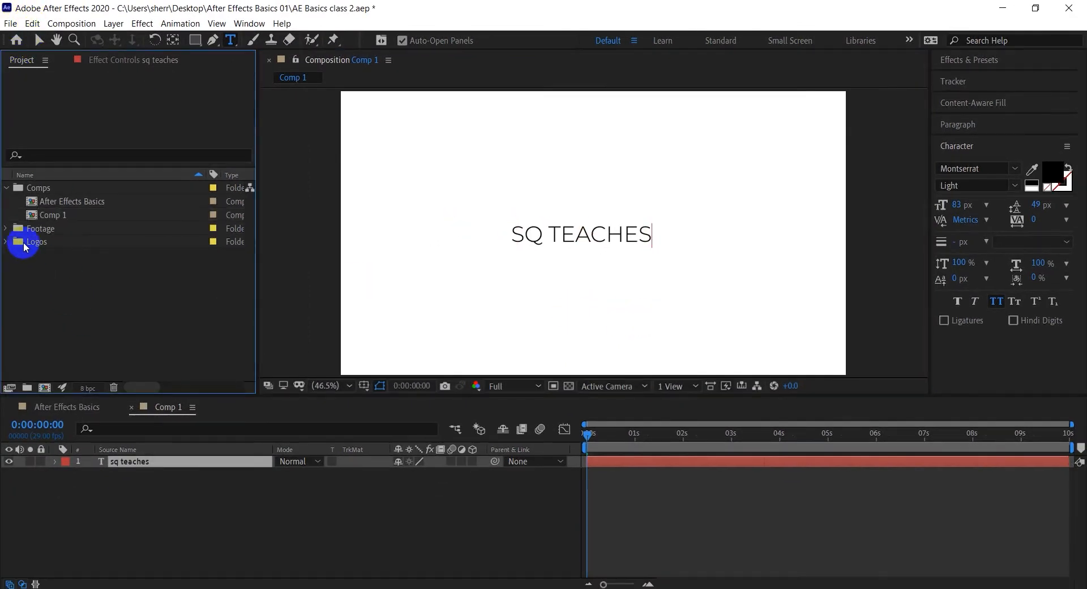
{"action": "left_click", "coordinate": [7, 243]}
{"action": "left_click_drag", "start_coordinate": [65, 261], "coordinate": [558, 258]}
{"action": "left_click", "coordinate": [579, 265]}
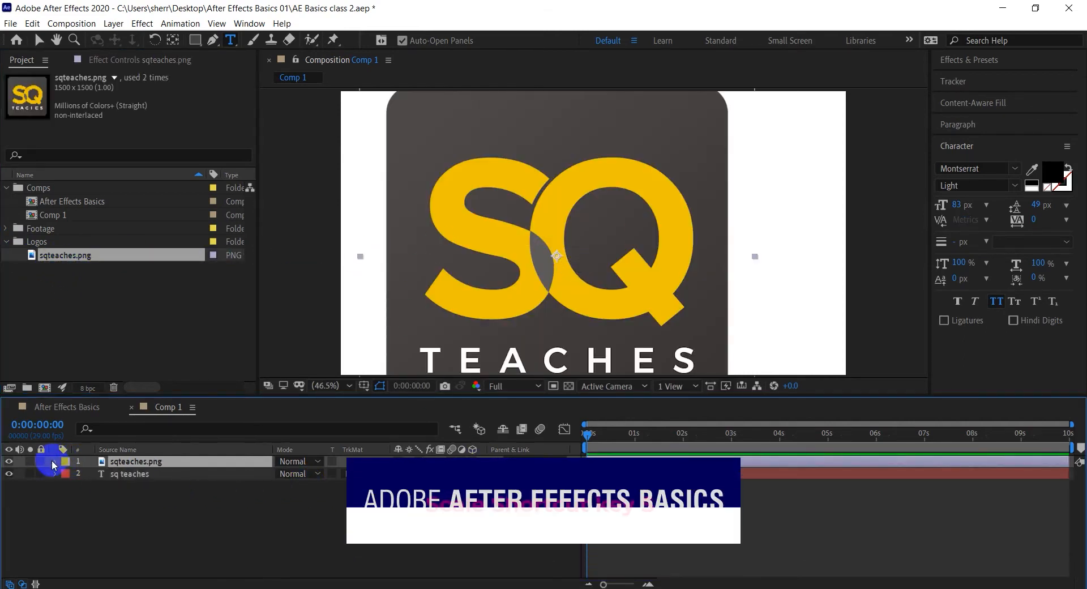
Scale the sqteaches.png layer to 20% and position it just below the SQ TEACHES text
{"action": "key", "text": "s"}
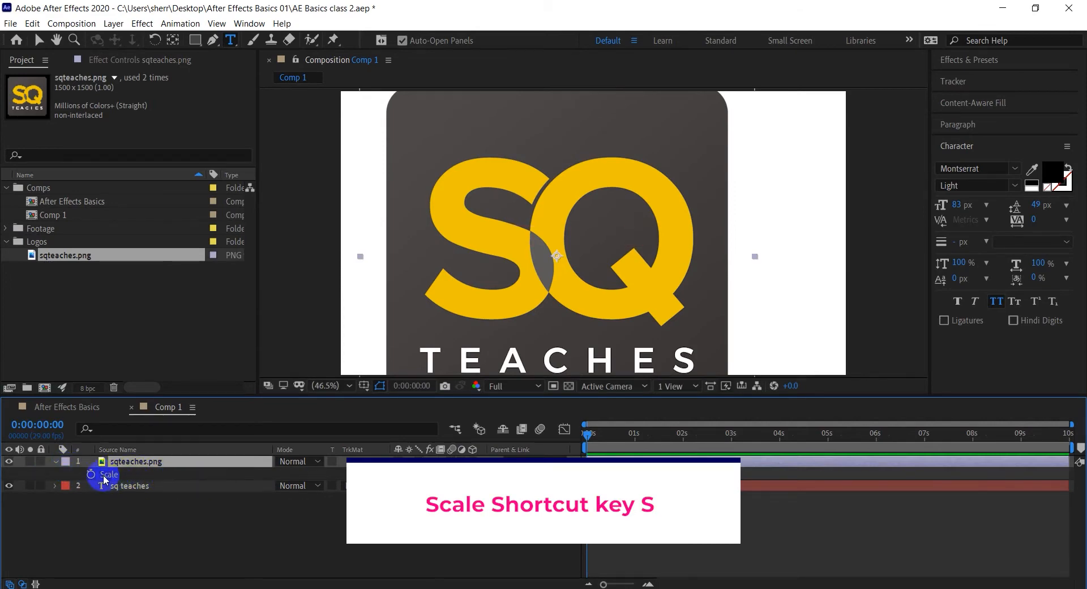
{"action": "left_click_drag", "start_coordinate": [413, 473], "coordinate": [365, 479]}
{"action": "key", "text": "v"}
{"action": "left_click_drag", "start_coordinate": [583, 291], "coordinate": [614, 334]}
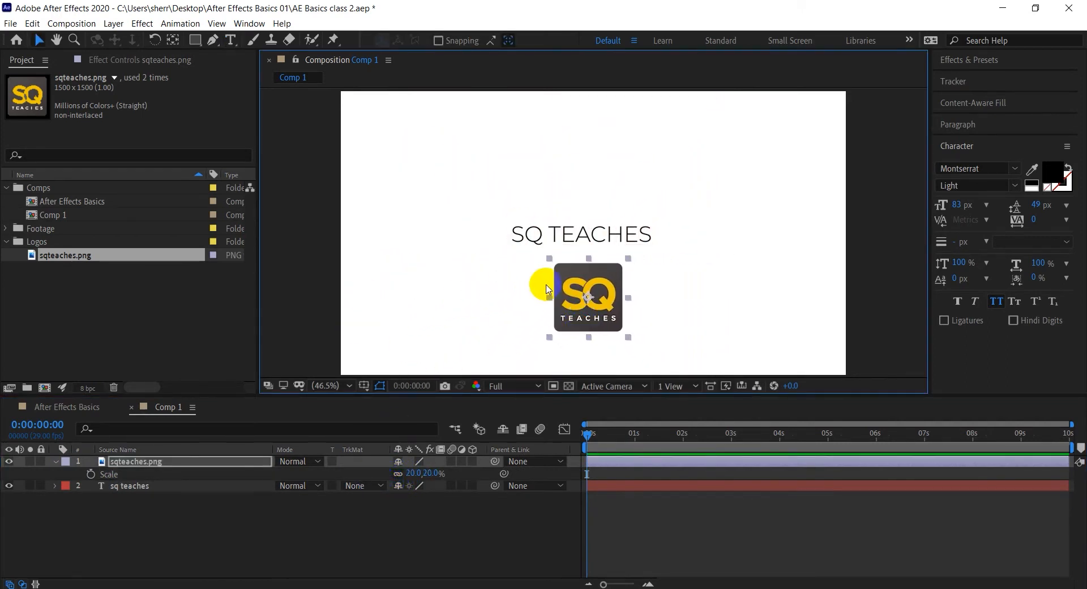
{"action": "left_click_drag", "start_coordinate": [593, 286], "coordinate": [586, 286]}
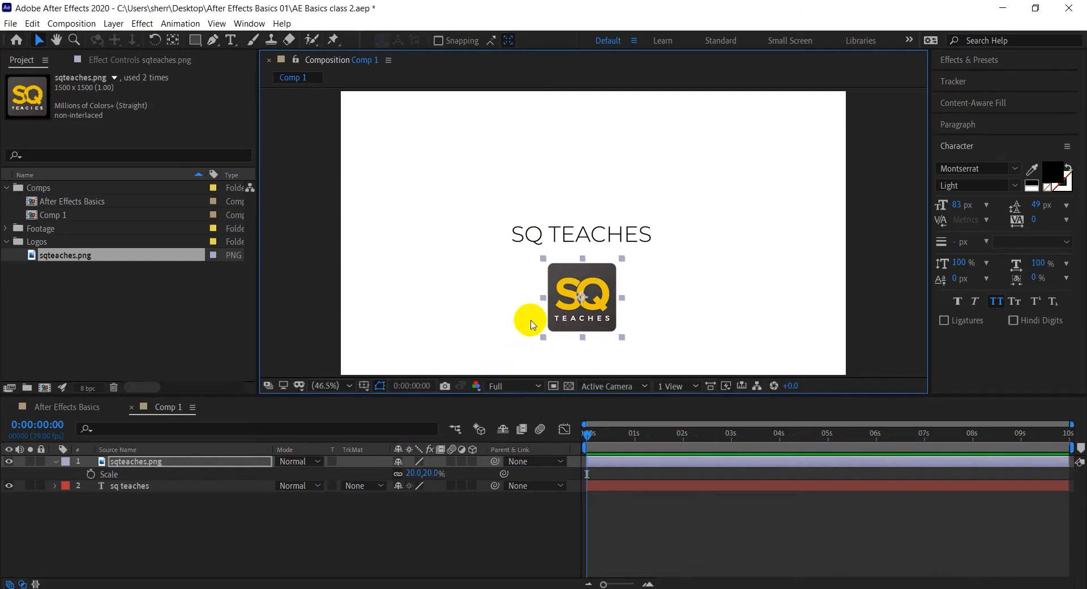
Display the Title/Action Safe guides and align the logo horizontally with the centre mark, slightly lower below the text
{"action": "left_click", "coordinate": [364, 388]}
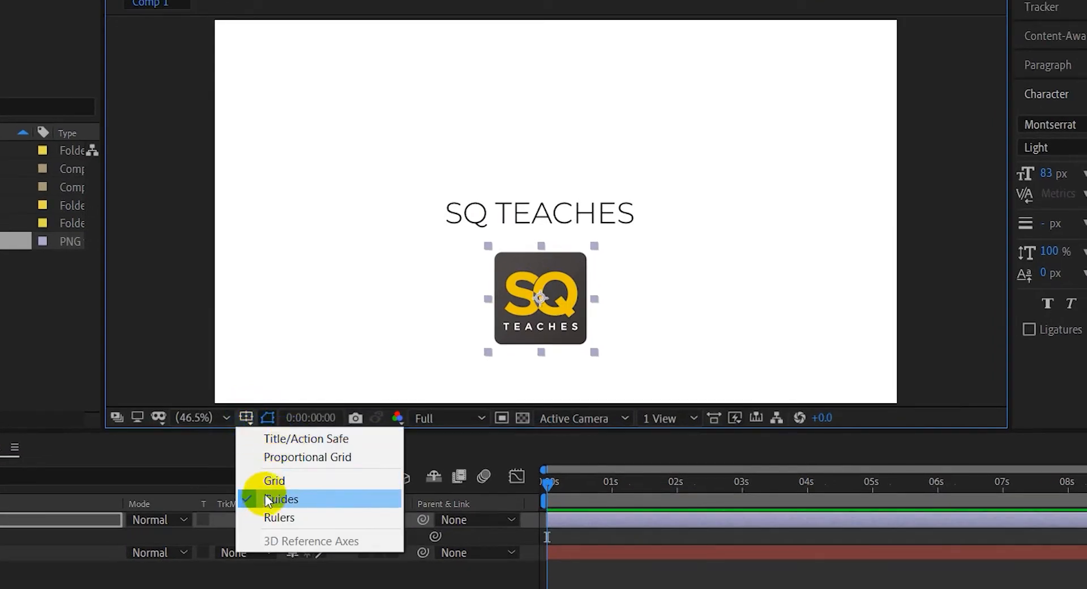
{"action": "left_click", "coordinate": [283, 441]}
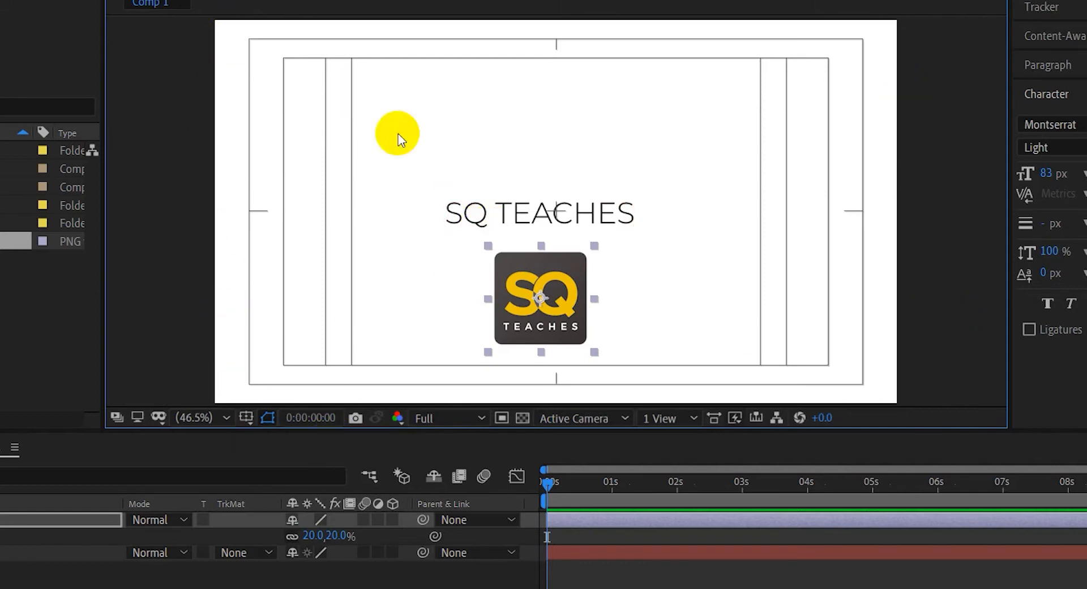
{"action": "left_click", "coordinate": [560, 331]}
{"action": "left_click_drag", "start_coordinate": [554, 330], "coordinate": [568, 342]}
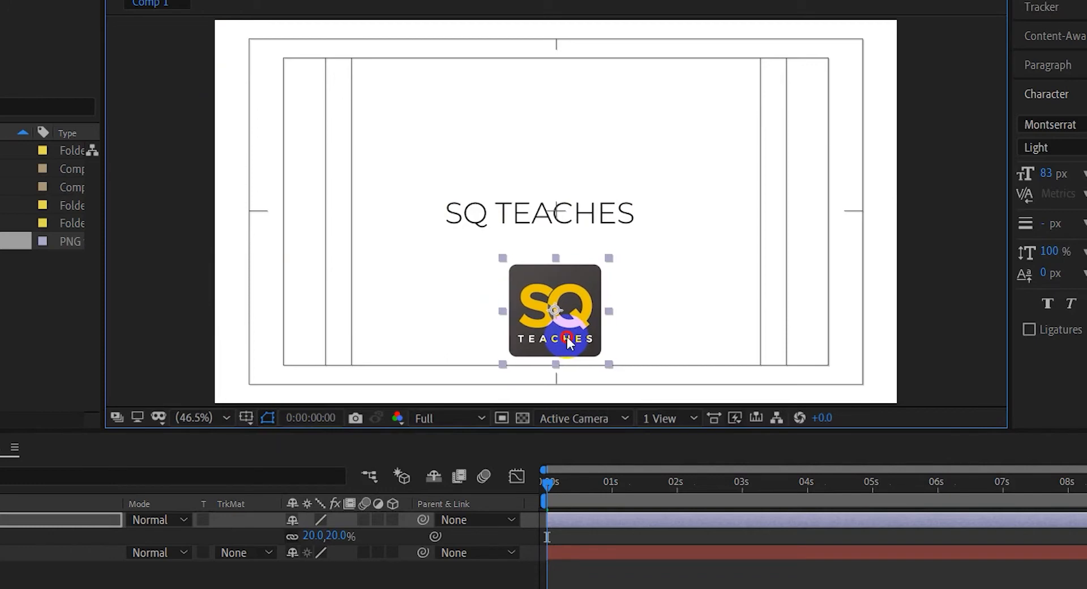
Align the SQ TEACHES text with the centre mark of the safe-area guides
{"action": "left_click", "coordinate": [601, 217]}
{"action": "left_click_drag", "start_coordinate": [603, 218], "coordinate": [616, 215]}
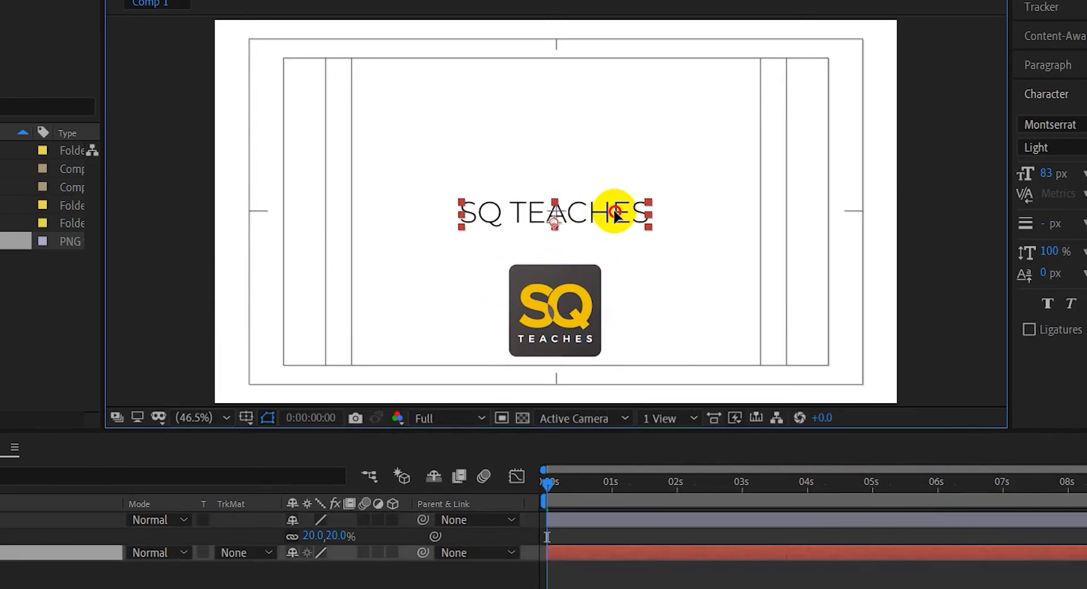
{"action": "left_click", "coordinate": [533, 22]}
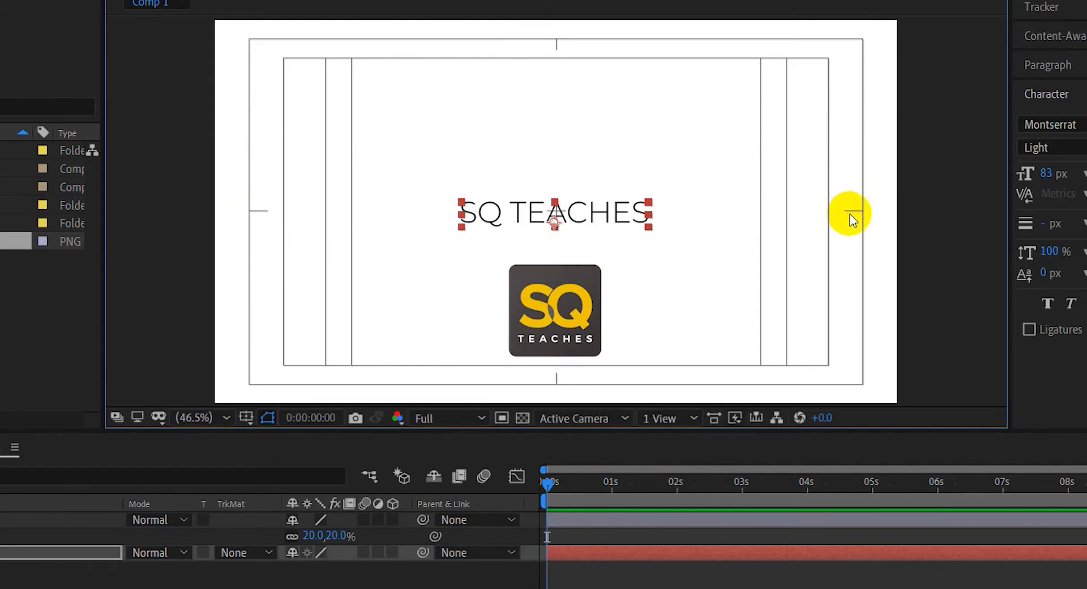
{"action": "mouse_move", "coordinate": [578, 222]}
{"action": "left_mouse_down"}
{"action": "mouse_move", "coordinate": [780, 212]}
{"action": "mouse_move", "coordinate": [562, 221]}
{"action": "mouse_move", "coordinate": [583, 213]}
{"action": "mouse_move", "coordinate": [579, 225]}
{"action": "left_mouse_up"}
Move the logo to the right of centre and shift the SQ TEACHES text down and left of the centre mark
{"action": "left_click", "coordinate": [564, 303]}
{"action": "left_click_drag", "start_coordinate": [566, 334], "coordinate": [626, 332]}
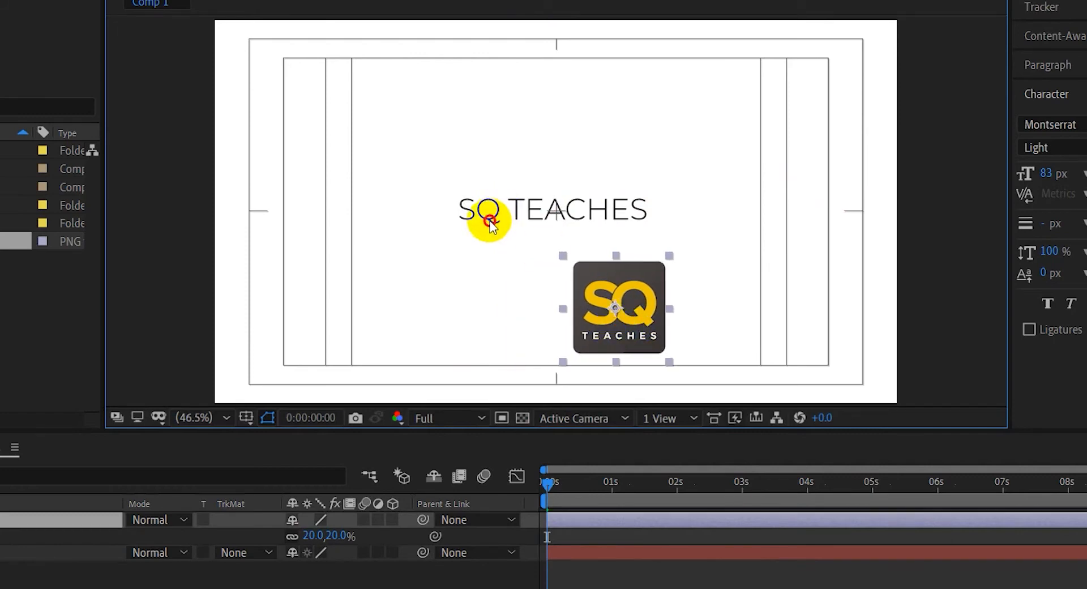
{"action": "left_click", "coordinate": [583, 317]}
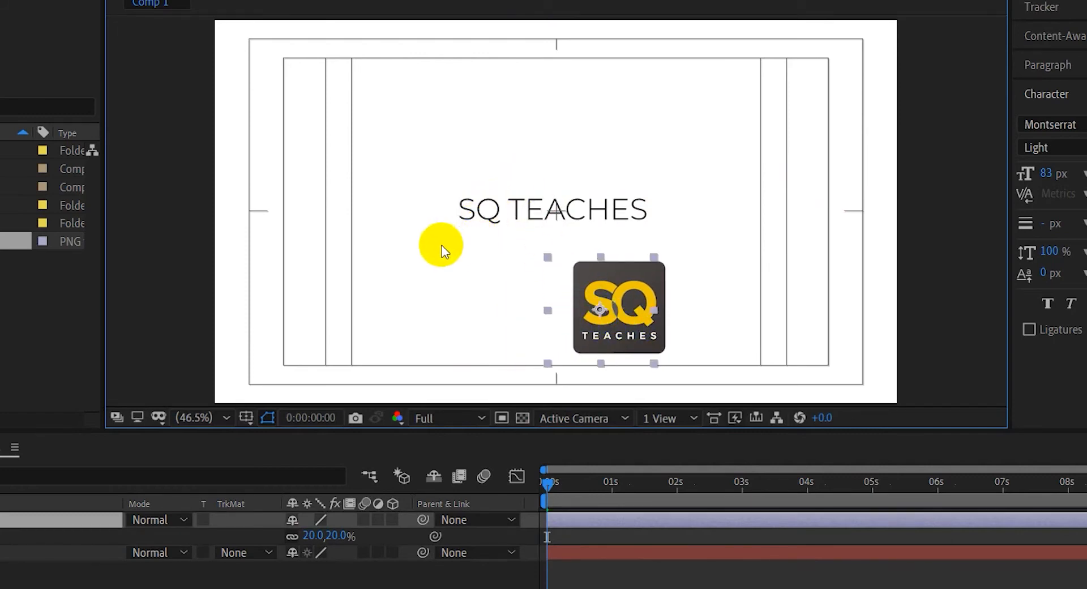
{"action": "left_click", "coordinate": [478, 209]}
{"action": "left_click_drag", "start_coordinate": [478, 209], "coordinate": [456, 241]}
{"action": "left_click", "coordinate": [608, 306]}
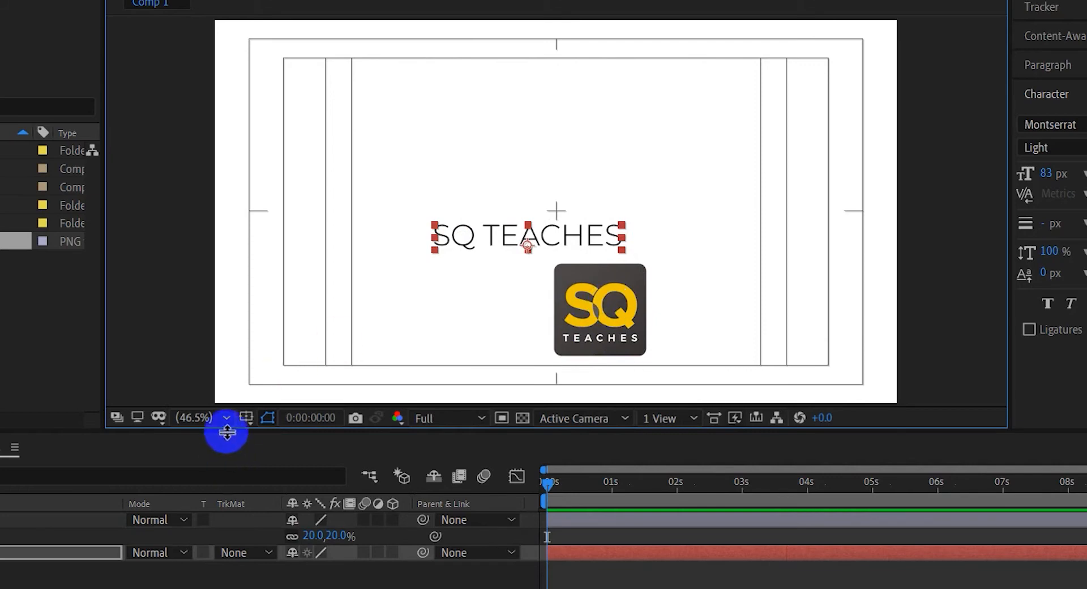
Show the rulers and add a vertical guide at about 1480 px and a horizontal guide at about 560 px
{"action": "left_click", "coordinate": [246, 418]}
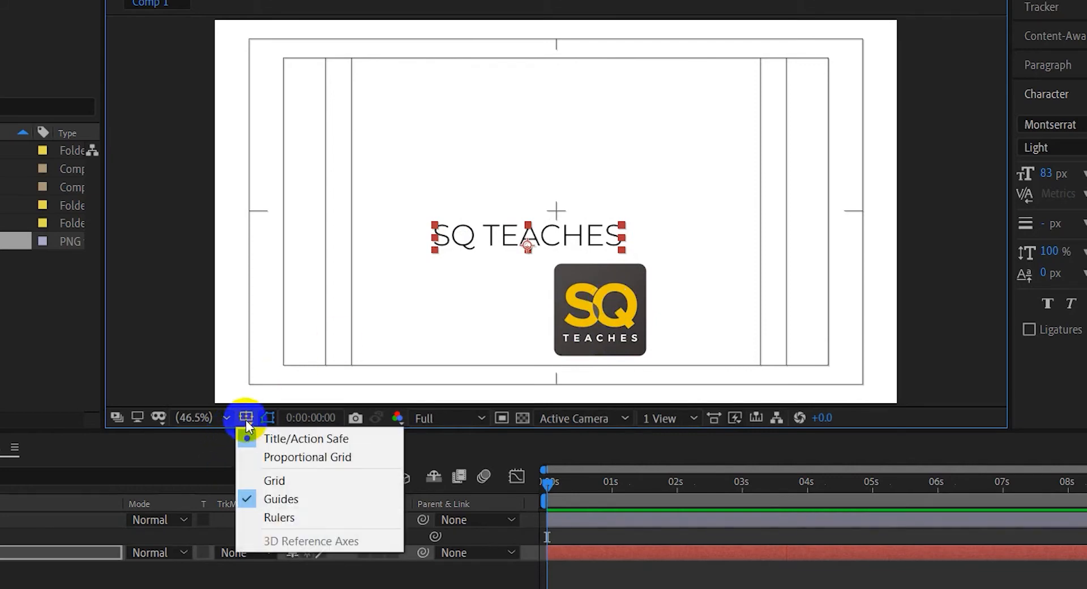
{"action": "left_click", "coordinate": [298, 516]}
{"action": "left_click_drag", "start_coordinate": [125, 243], "coordinate": [742, 180]}
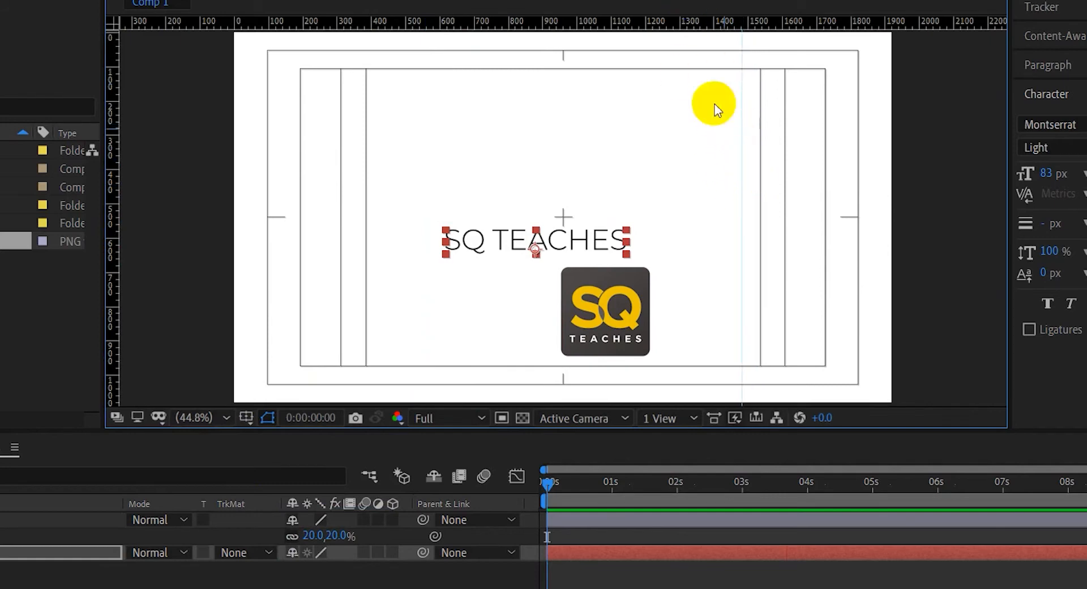
{"action": "left_click_drag", "start_coordinate": [655, 23], "coordinate": [698, 223]}
Place the text just above the horizontal guide and the logo beside the vertical guide, and briefly preview the transparency grid
{"action": "left_click_drag", "start_coordinate": [559, 235], "coordinate": [414, 219]}
{"action": "left_click_drag", "start_coordinate": [628, 330], "coordinate": [716, 204]}
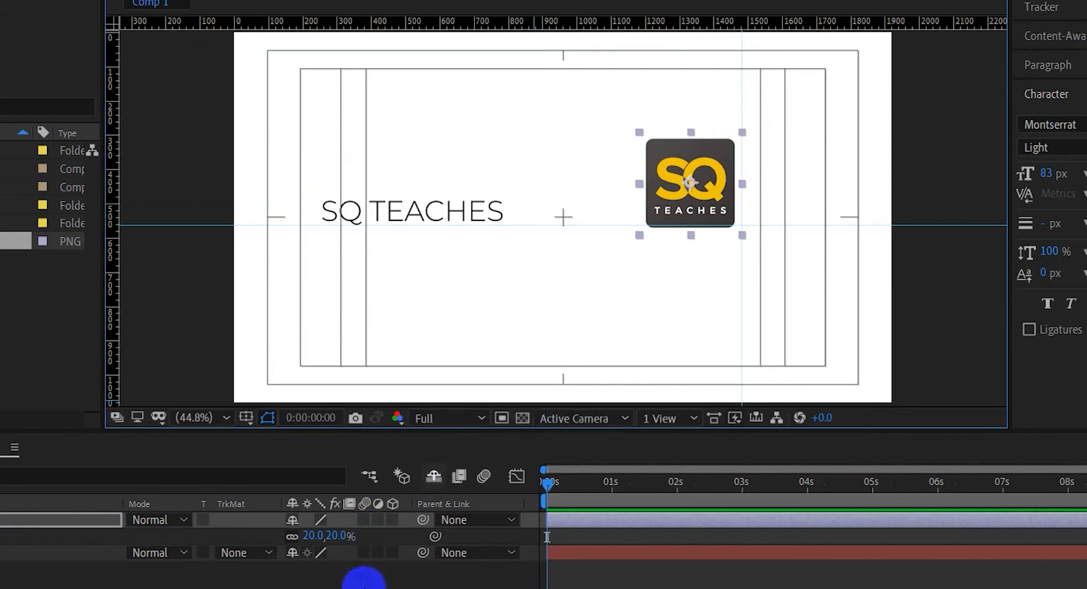
{"action": "left_click", "coordinate": [521, 419]}
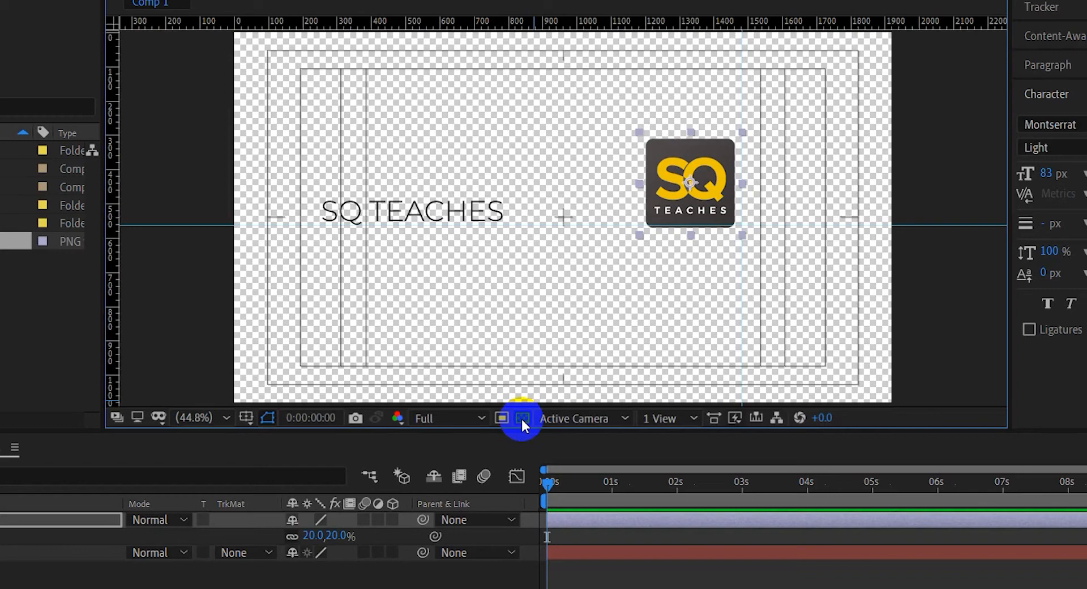
{"action": "left_click", "coordinate": [522, 419]}
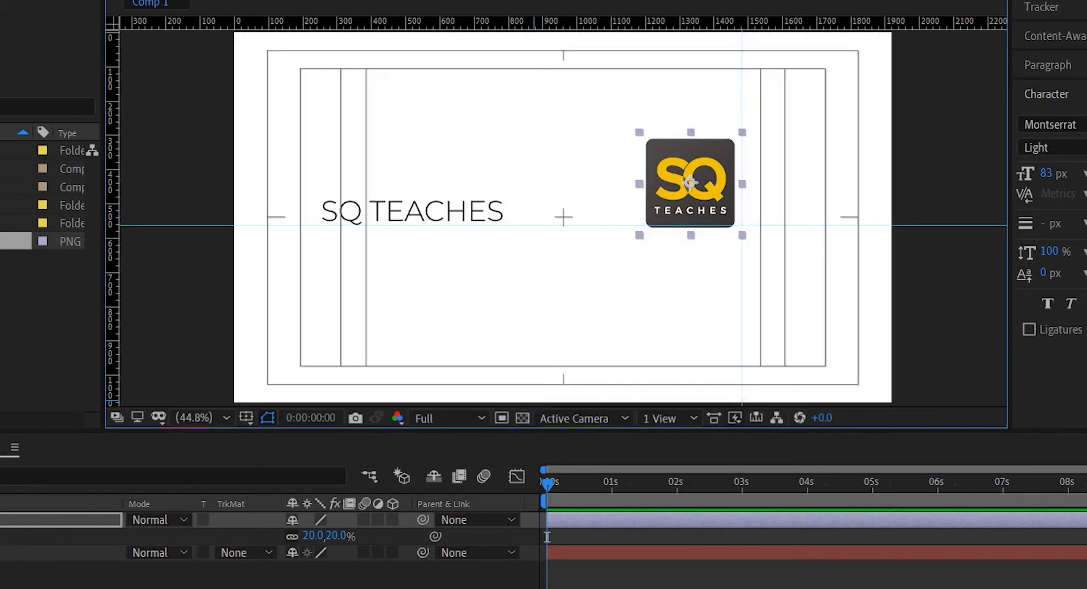
Collapse the logo layer's Scale property, and move the SQ TEACHES text and the logo below the horizontal guide, side by side
{"action": "key", "text": "s"}
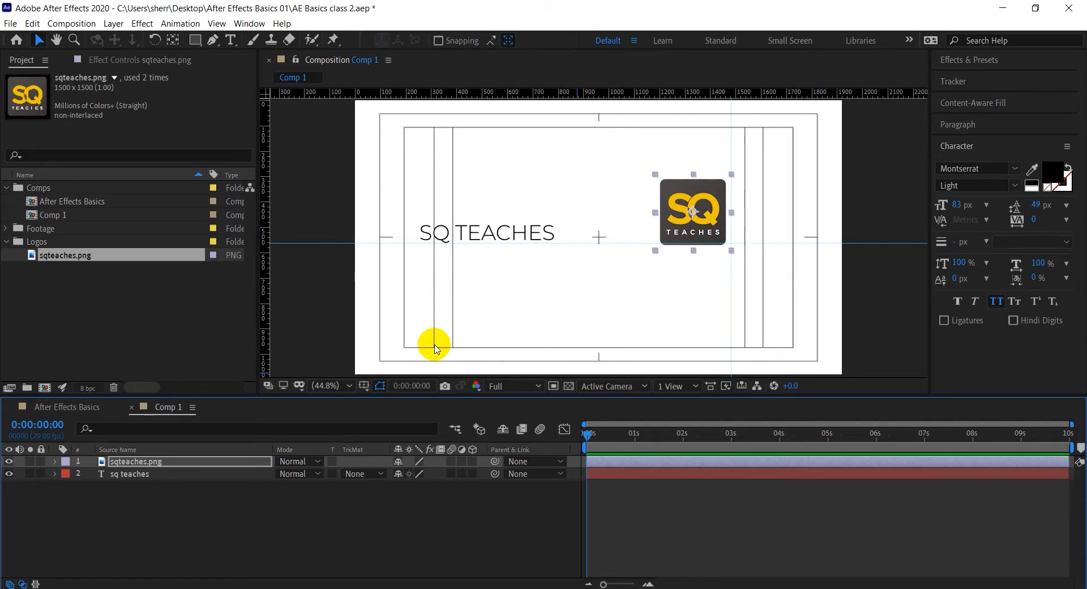
{"action": "left_click_drag", "start_coordinate": [484, 231], "coordinate": [515, 295]}
{"action": "left_click_drag", "start_coordinate": [691, 213], "coordinate": [691, 293]}
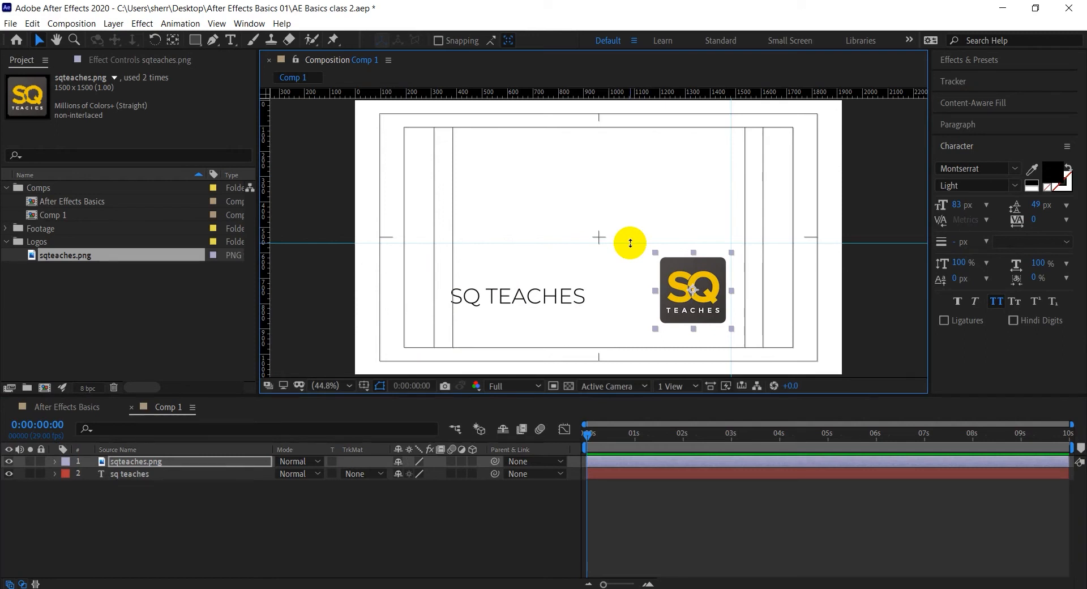
{"action": "left_click", "coordinate": [220, 532]}
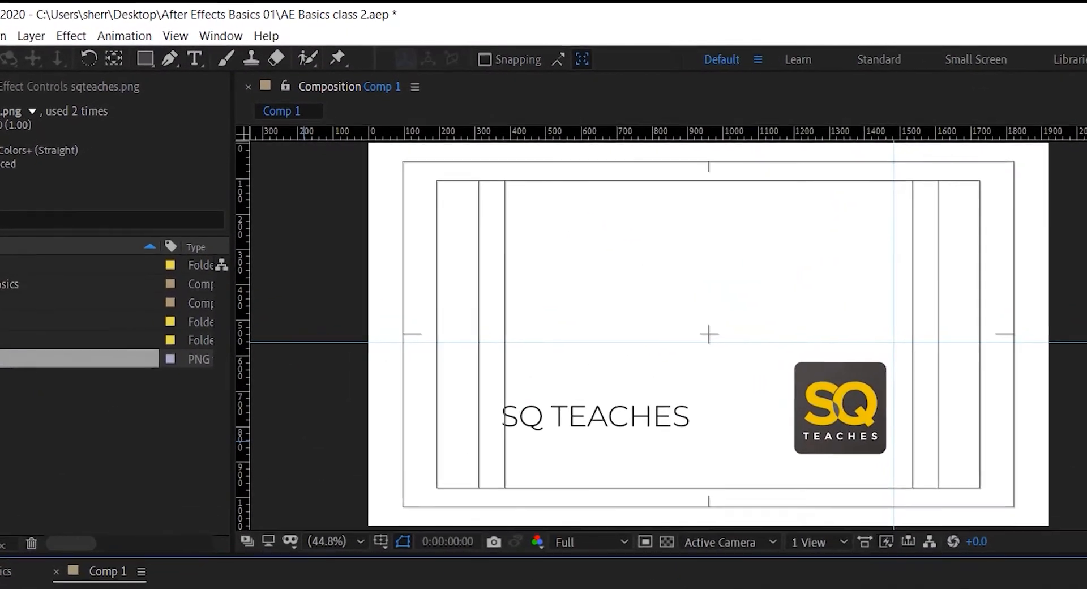
Create a light gray solid layer at composition size, 1920 x 1080 px with square pixels
{"action": "left_click", "coordinate": [30, 36]}
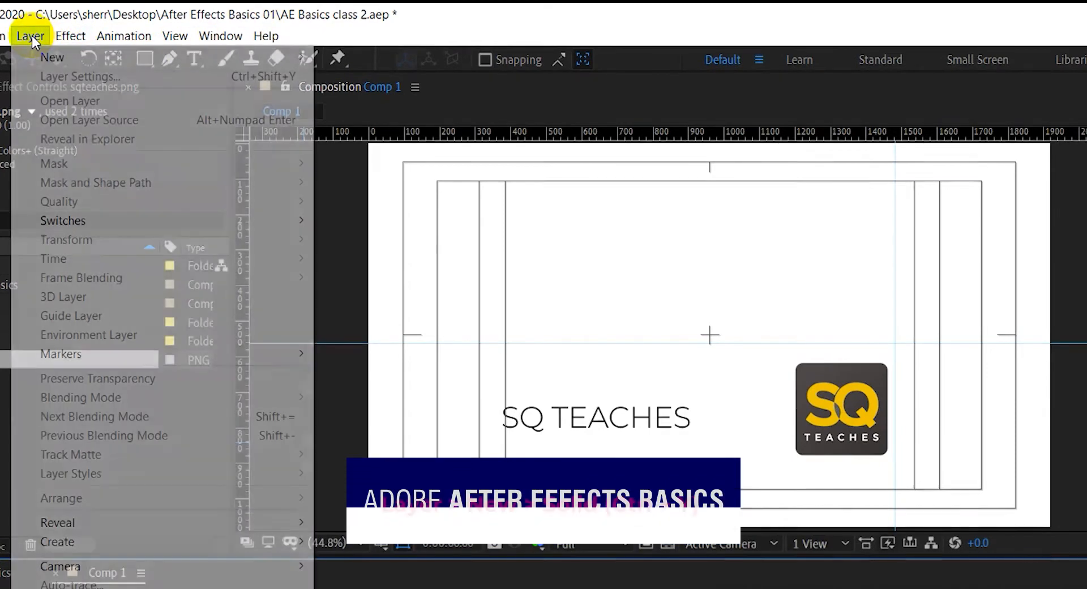
{"action": "mouse_move", "coordinate": [36, 63]}
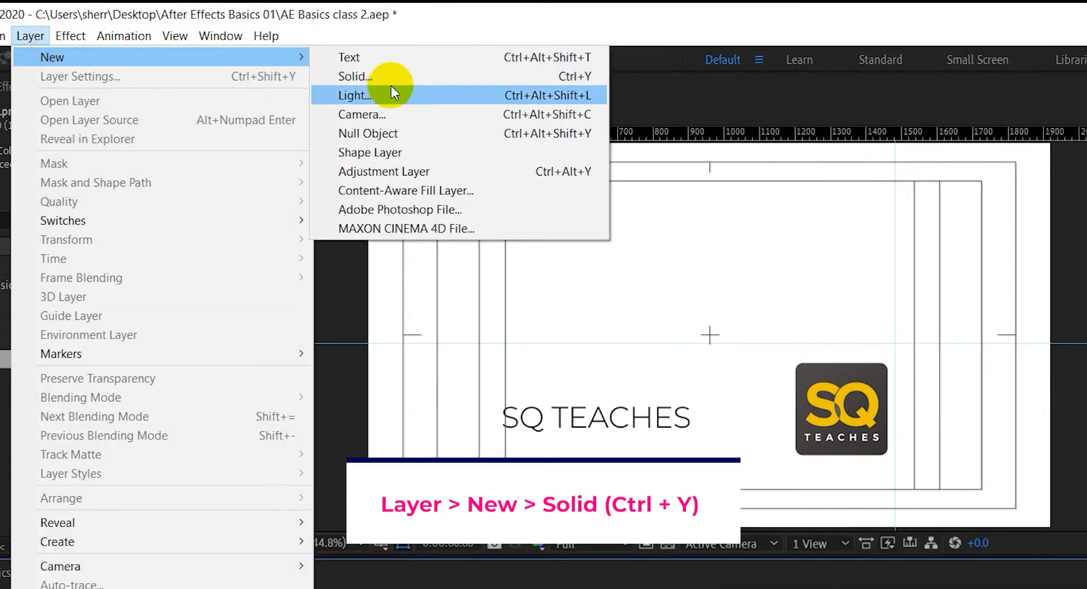
{"action": "left_click", "coordinate": [561, 76]}
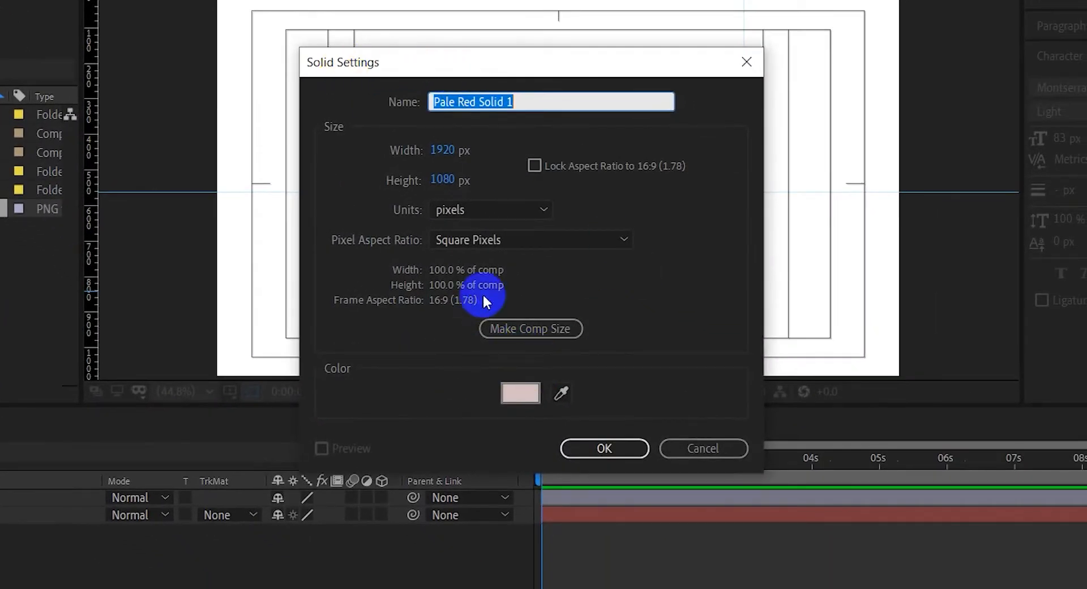
{"action": "left_click", "coordinate": [549, 329]}
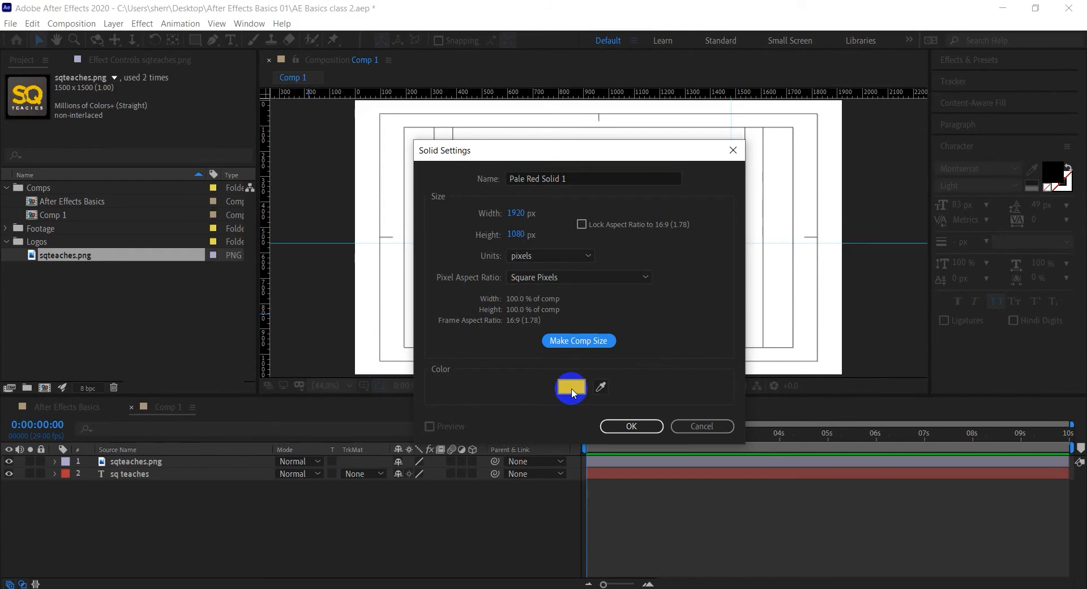
{"action": "left_click", "coordinate": [573, 386]}
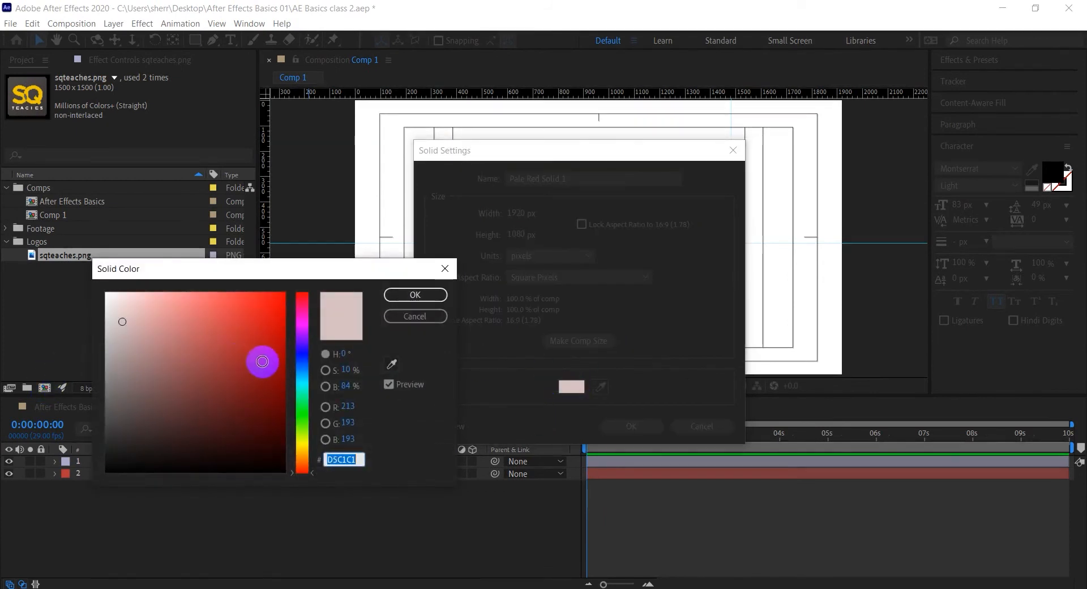
{"action": "left_click", "coordinate": [304, 383]}
{"action": "mouse_move", "coordinate": [256, 345]}
{"action": "left_mouse_down"}
{"action": "mouse_move", "coordinate": [243, 332]}
{"action": "mouse_move", "coordinate": [153, 318]}
{"action": "mouse_move", "coordinate": [153, 383]}
{"action": "mouse_move", "coordinate": [112, 410]}
{"action": "mouse_move", "coordinate": [97, 318]}
{"action": "mouse_move", "coordinate": [94, 355]}
{"action": "left_mouse_up"}
{"action": "left_click", "coordinate": [399, 299]}
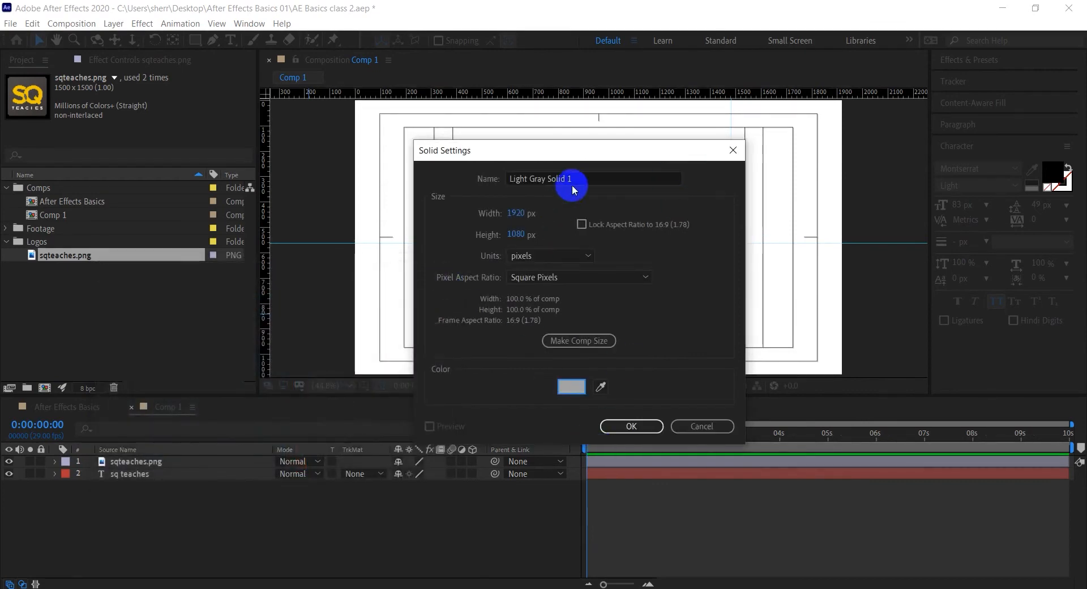
{"action": "left_click", "coordinate": [632, 426]}
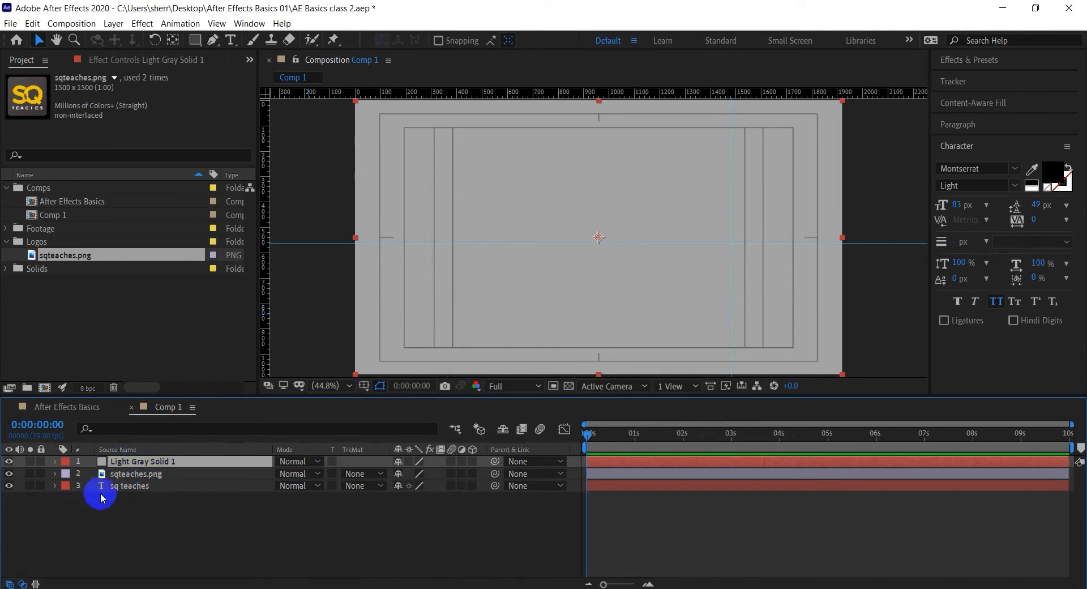
Move the Light Gray Solid 1 layer below the sq teaches text layer so it serves as the background
{"action": "left_click", "coordinate": [136, 475]}
{"action": "left_click", "coordinate": [126, 493]}
{"action": "left_click_drag", "start_coordinate": [142, 465], "coordinate": [147, 509]}
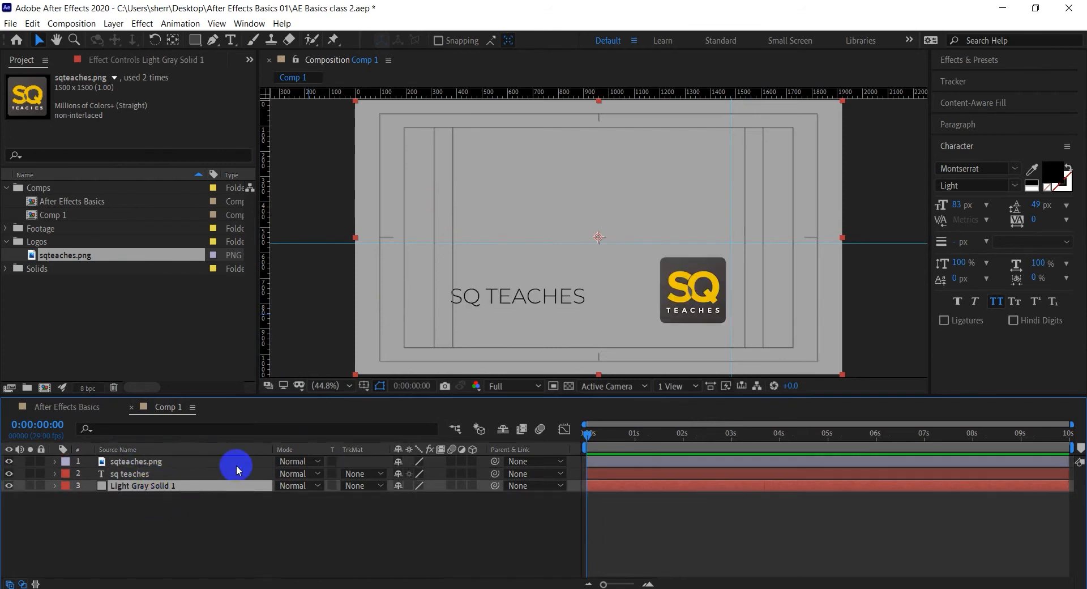
{"action": "left_click", "coordinate": [657, 316]}
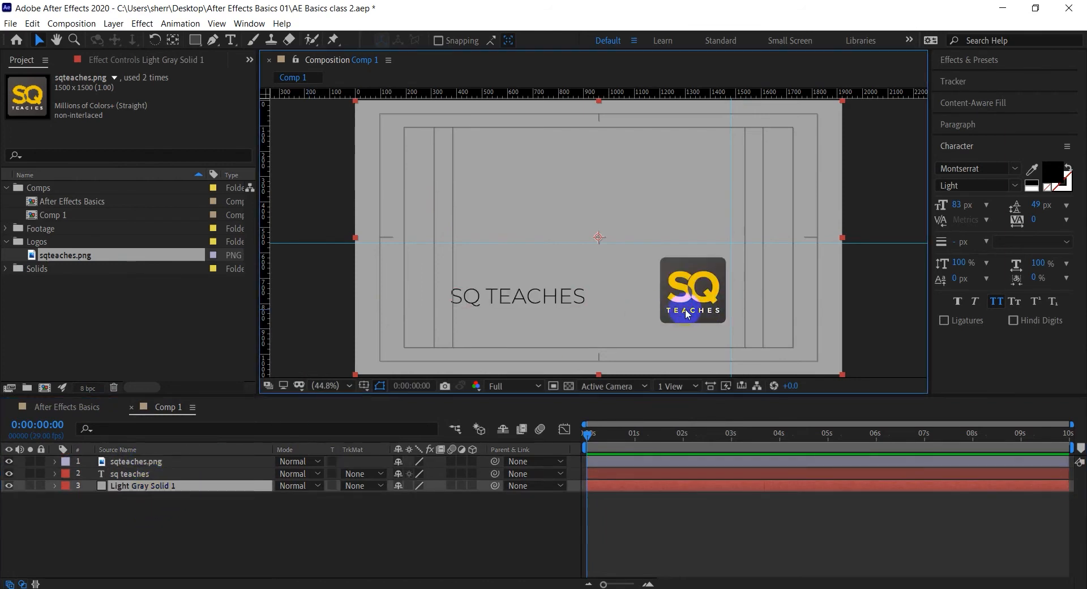
{"action": "left_click", "coordinate": [123, 462]}
{"action": "left_click", "coordinate": [131, 477]}
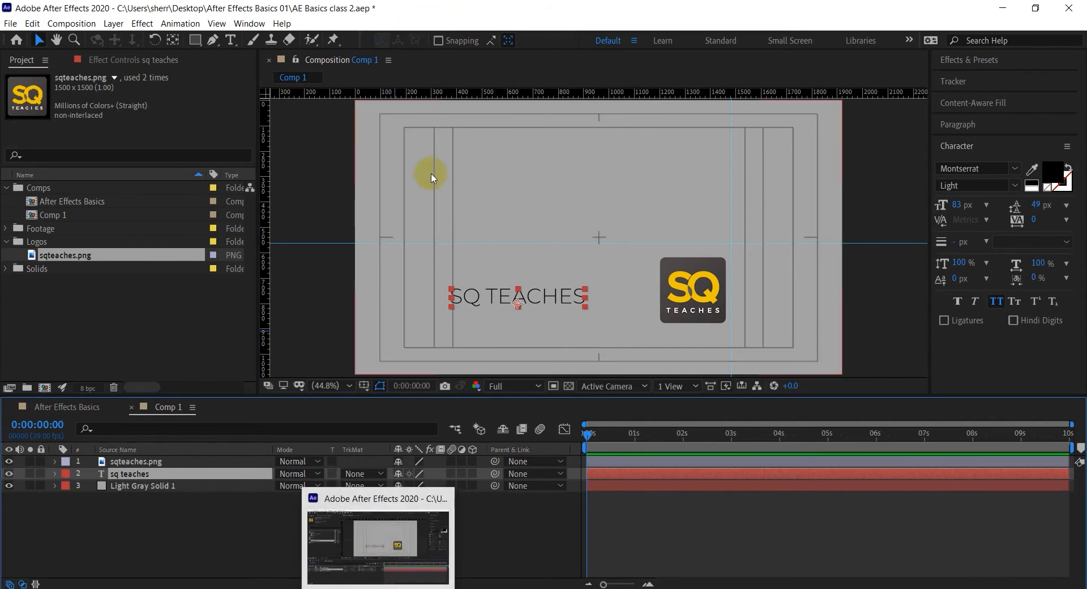
{"action": "left_click", "coordinate": [457, 517]}
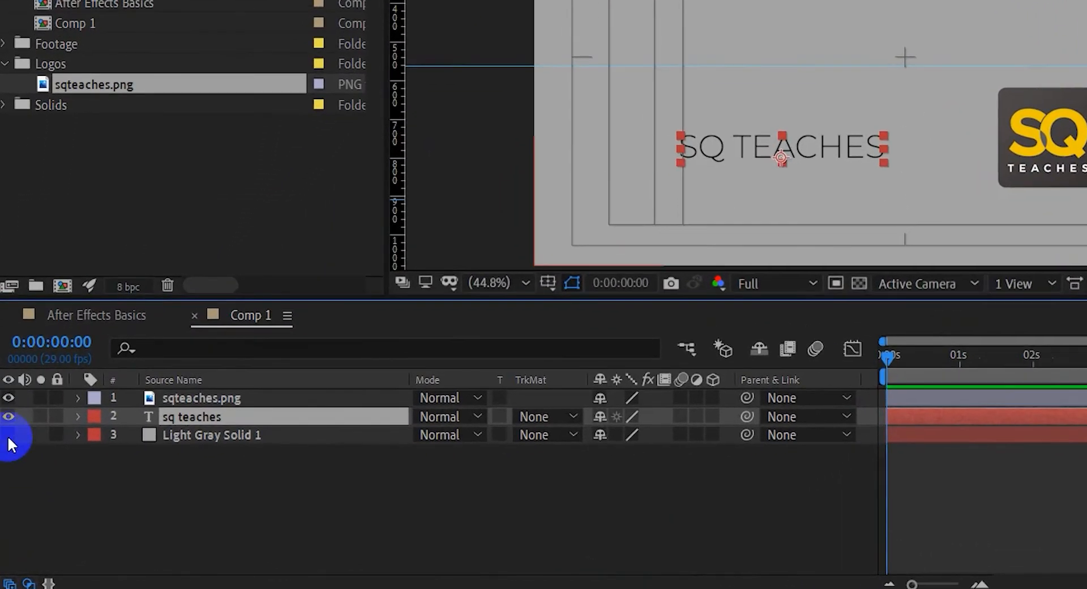
Hide the Light Gray Solid 1 layer to compare the background, and show it again
{"action": "left_click", "coordinate": [8, 435]}
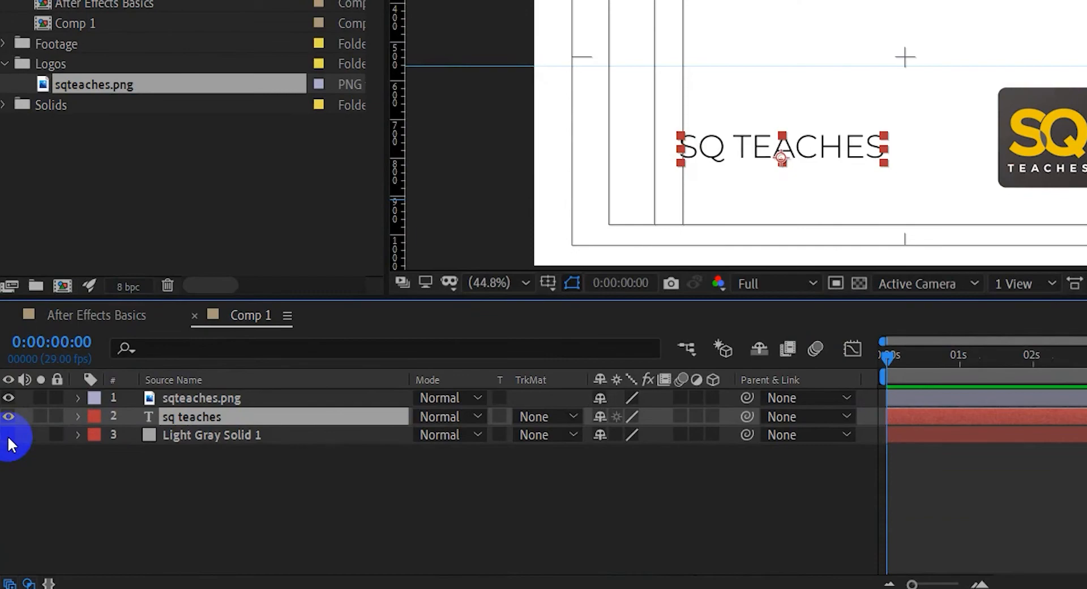
{"action": "left_click", "coordinate": [239, 436]}
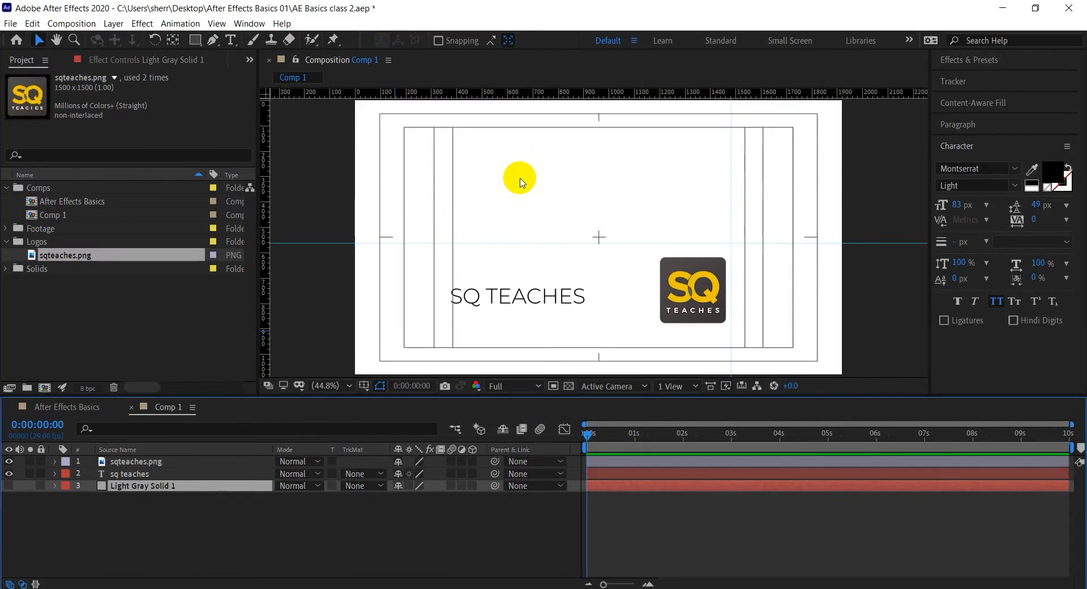
{"action": "left_click", "coordinate": [8, 485]}
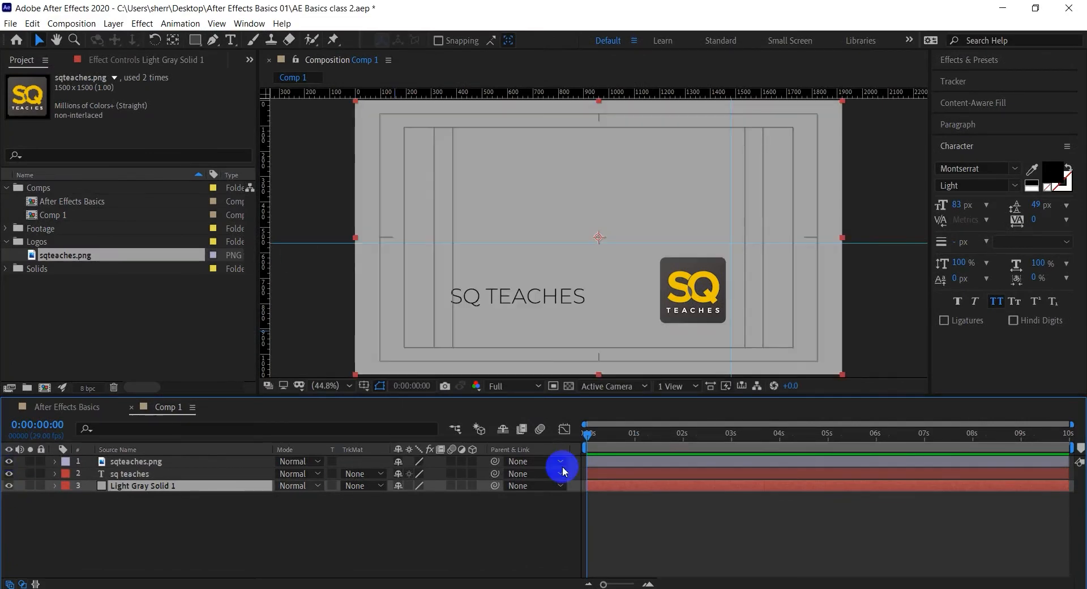
Turn on the transparency grid, and switch the gray solid's visibility off and on to check the background
{"action": "left_click", "coordinate": [569, 387]}
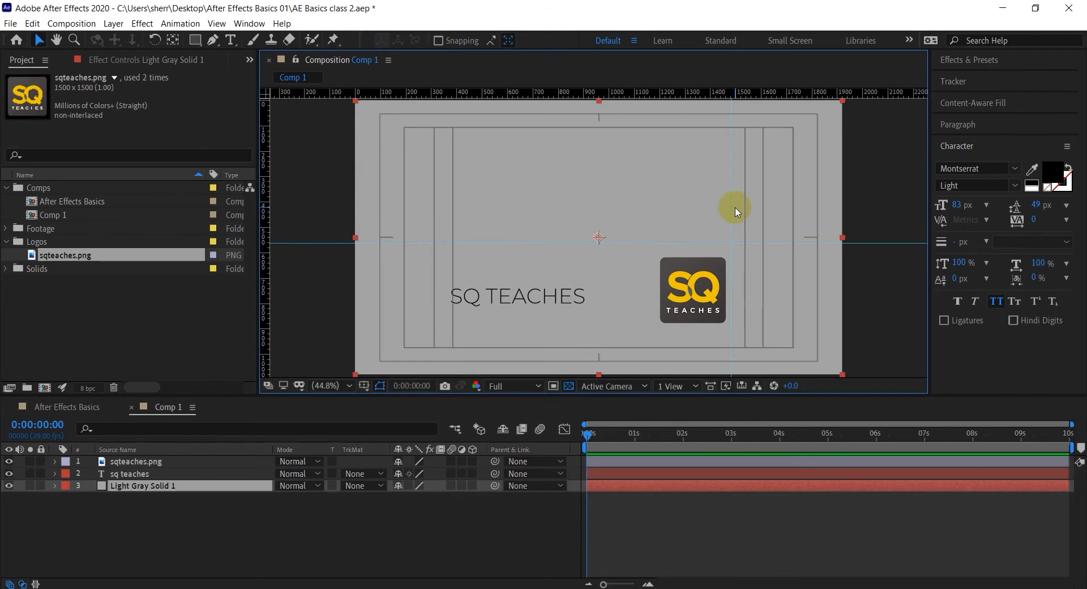
{"action": "left_click", "coordinate": [169, 487]}
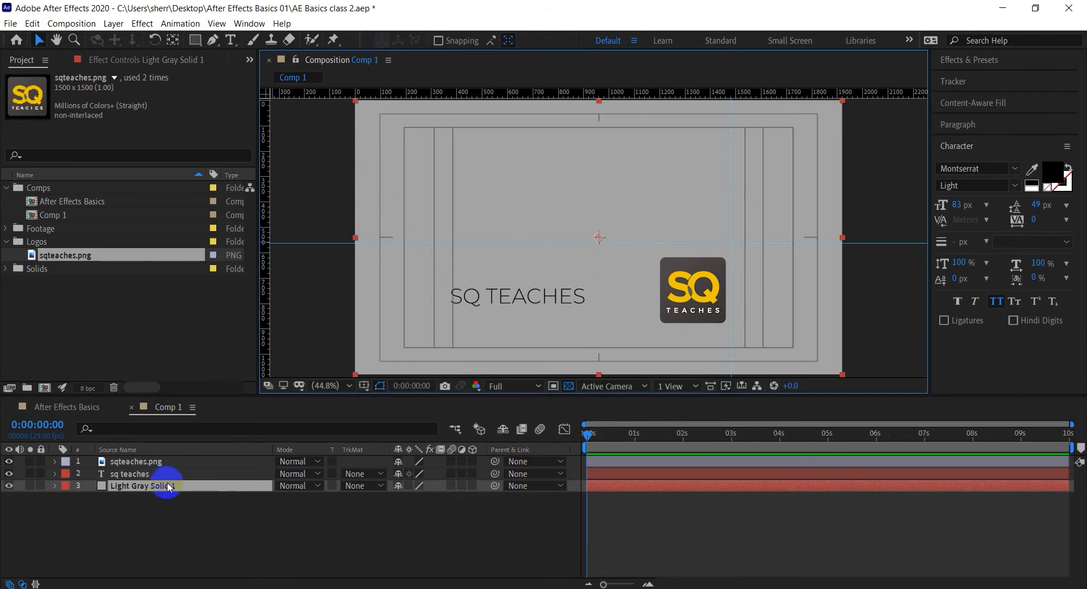
{"action": "left_click", "coordinate": [9, 486]}
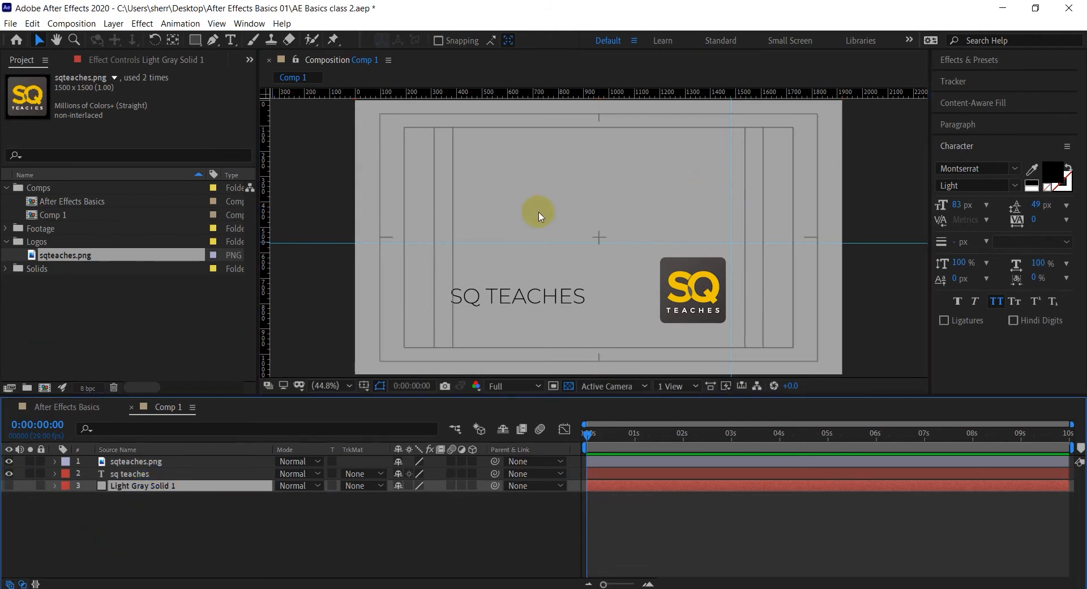
{"action": "left_click", "coordinate": [9, 486]}
Scrub through Comp 1's timeline to check how long the logo, text and solid layers last, finishing at 0:00:03:02
{"action": "left_click", "coordinate": [623, 461]}
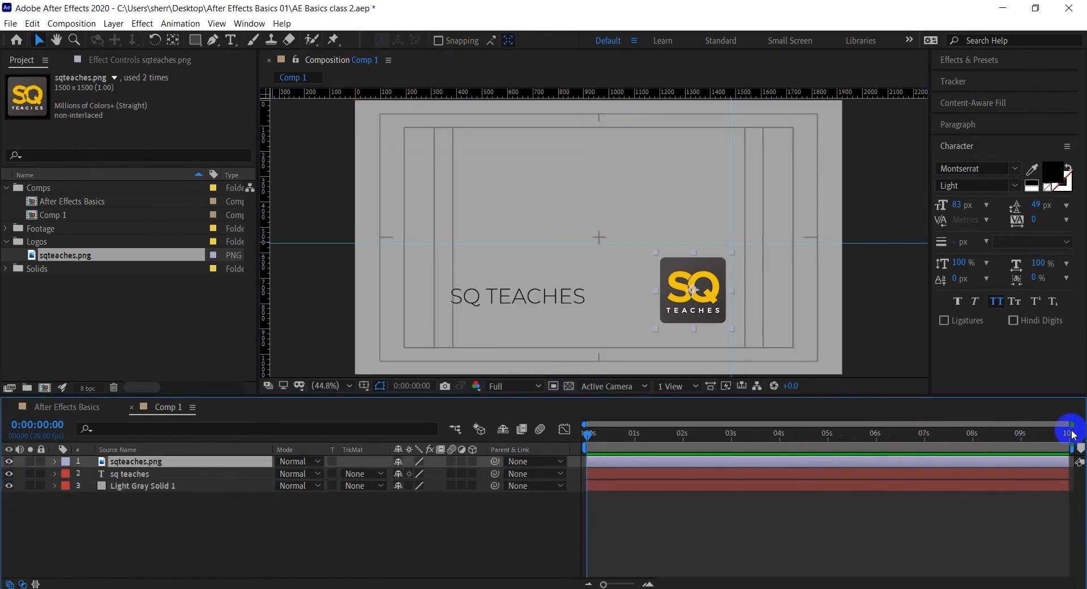
{"action": "left_click_drag", "start_coordinate": [589, 434], "coordinate": [837, 445]}
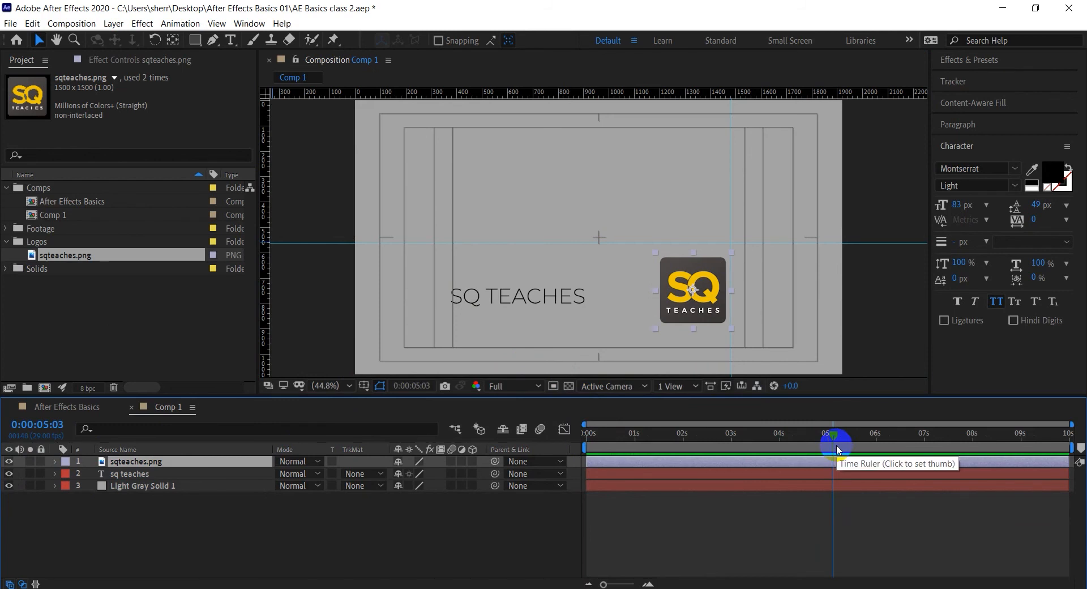
{"action": "left_click", "coordinate": [760, 444]}
{"action": "left_click", "coordinate": [949, 443]}
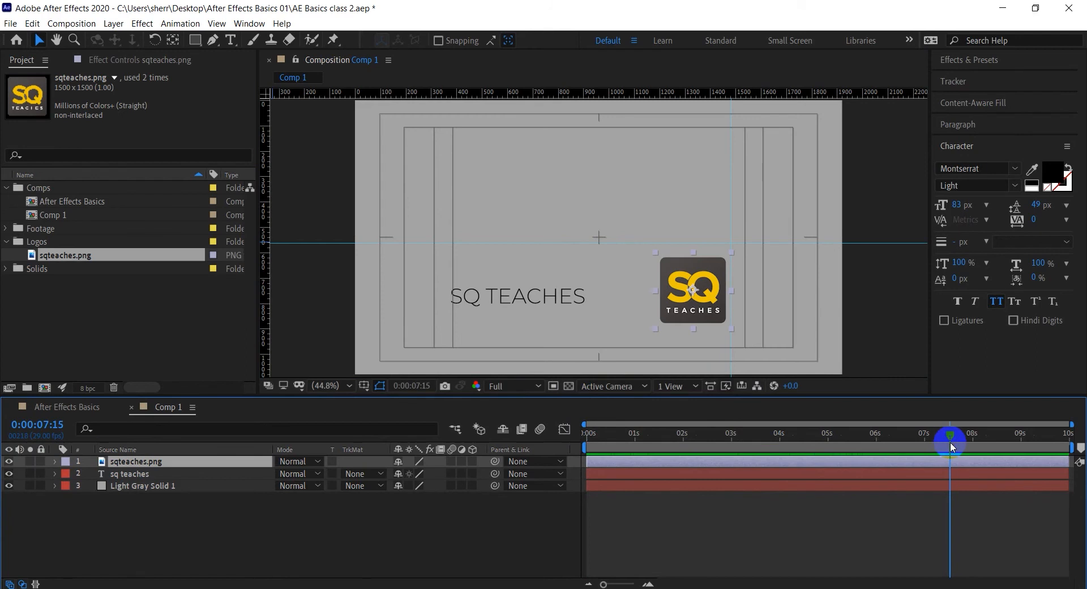
{"action": "left_click", "coordinate": [131, 476]}
{"action": "left_click", "coordinate": [134, 494]}
{"action": "left_click_drag", "start_coordinate": [640, 444], "coordinate": [1076, 447]}
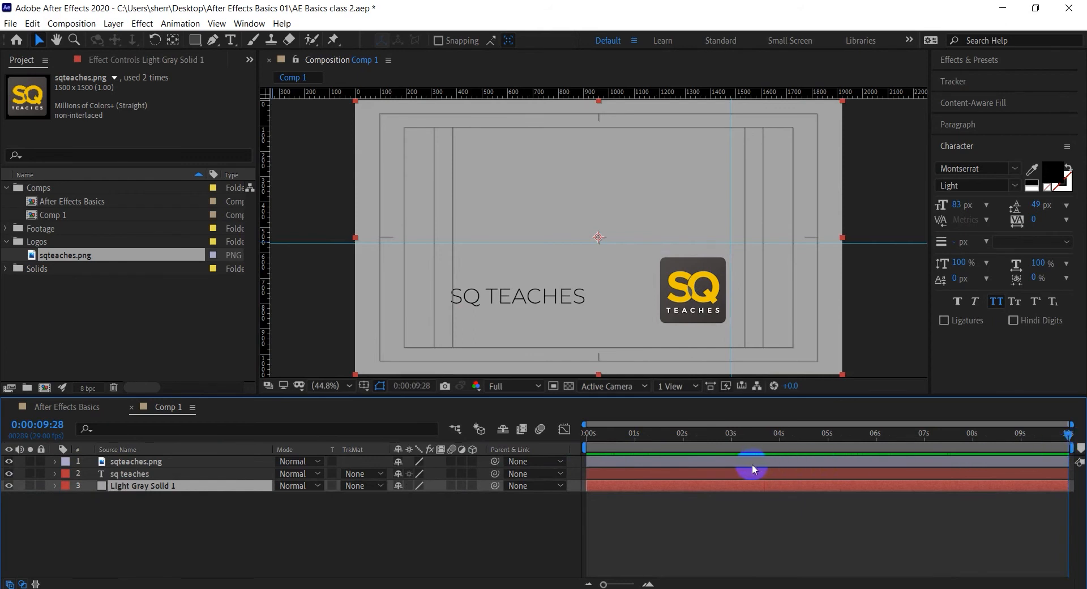
{"action": "left_click", "coordinate": [735, 440]}
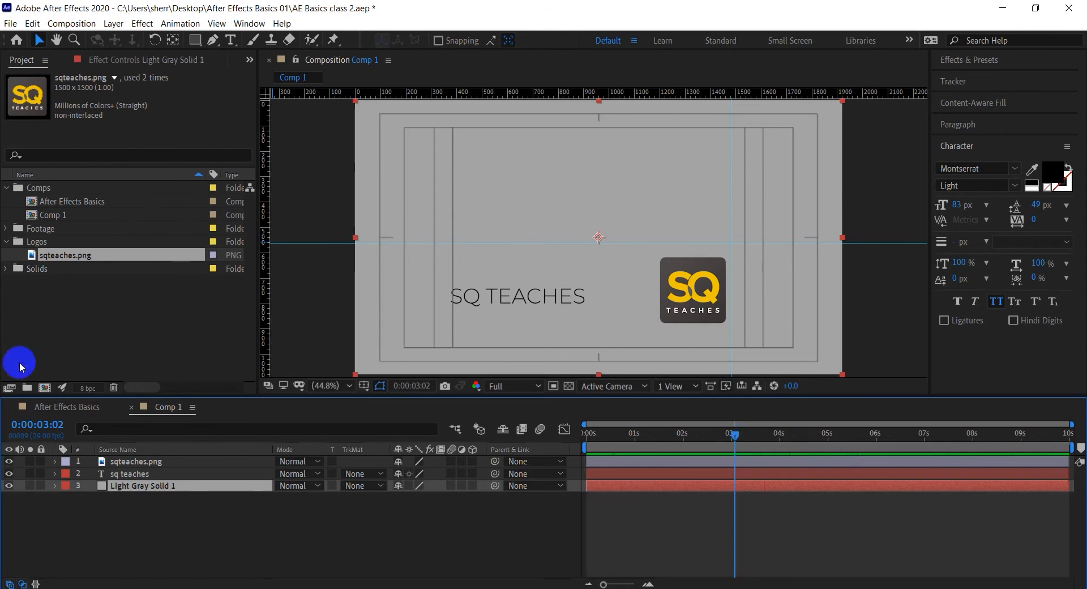
Add laptop green screen.mp4 from the Footage folder to Comp 1 as the top layer, and deselect it
{"action": "left_click", "coordinate": [139, 326]}
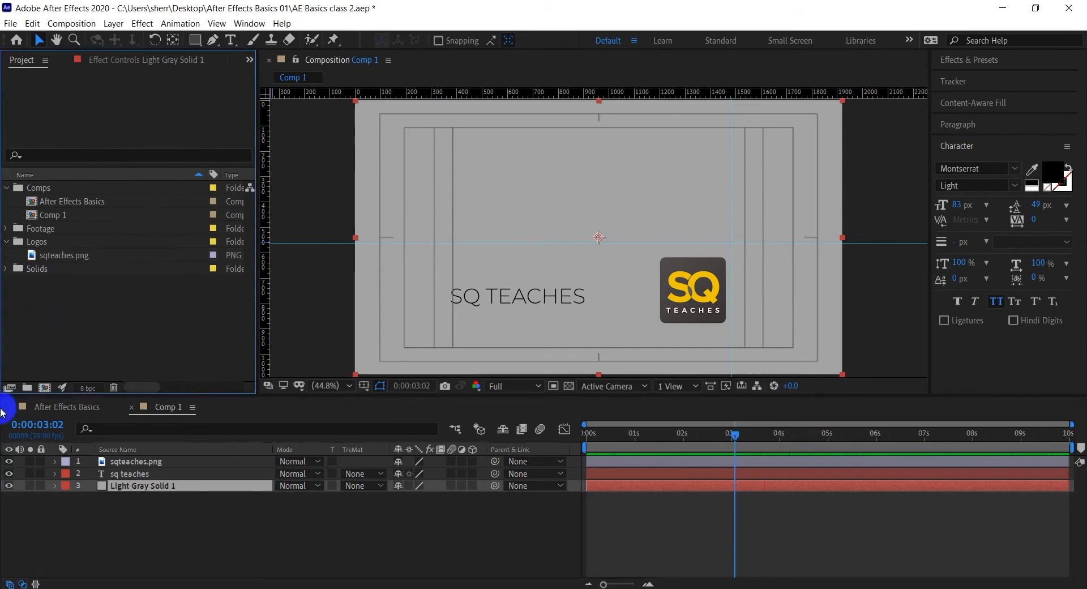
{"action": "left_click", "coordinate": [5, 228]}
{"action": "left_click", "coordinate": [91, 242]}
{"action": "left_click_drag", "start_coordinate": [92, 242], "coordinate": [596, 236]}
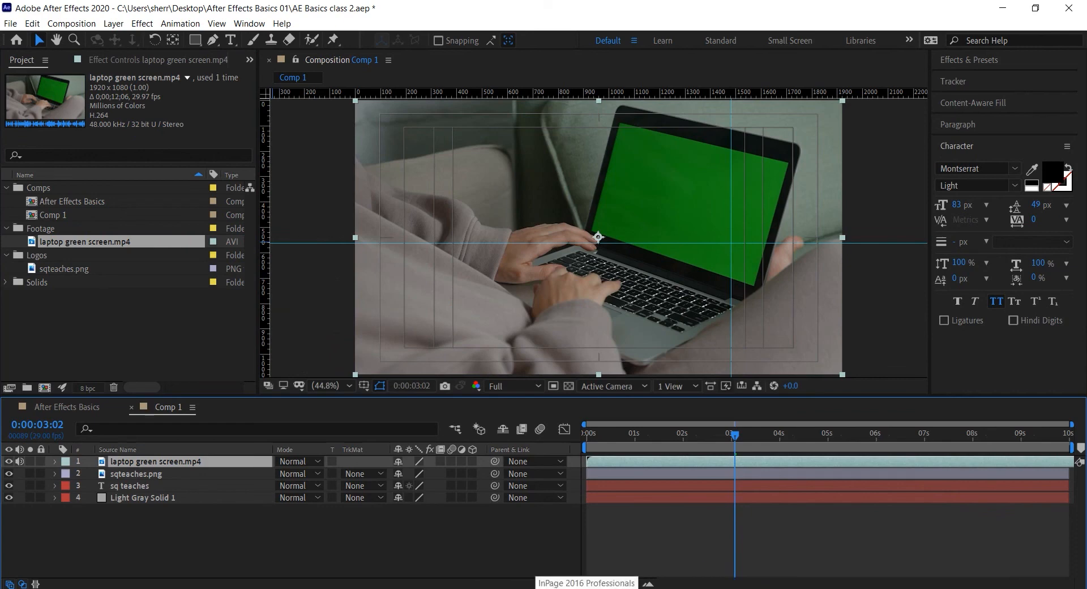
{"action": "left_click", "coordinate": [627, 555]}
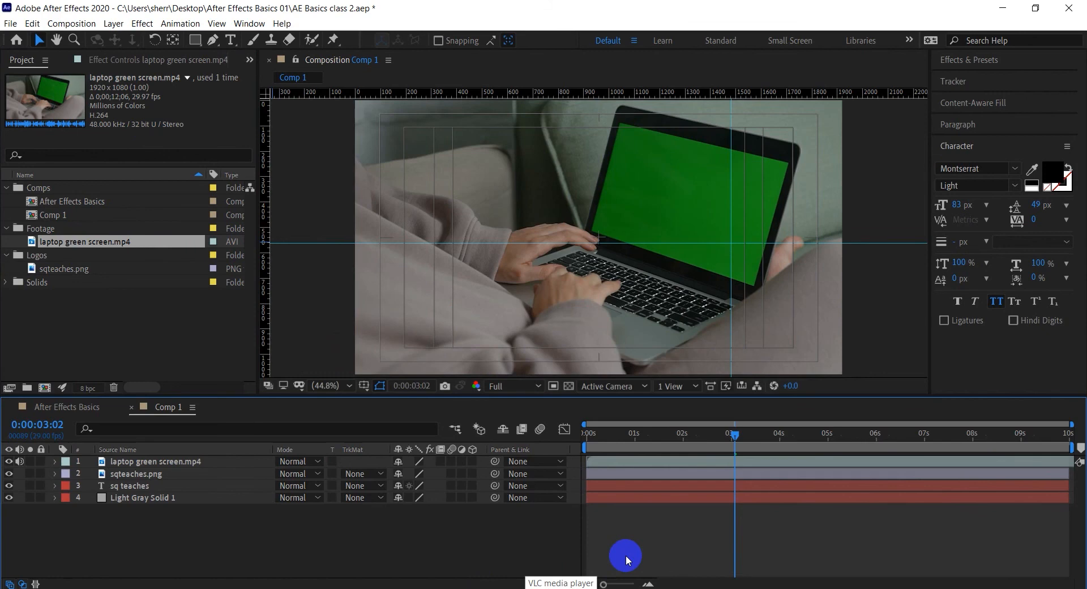
Set Comp 1's duration to 0:00:15:00, show its full length in the timeline, and move the playhead to 0:00:09:25
{"action": "left_click", "coordinate": [75, 24]}
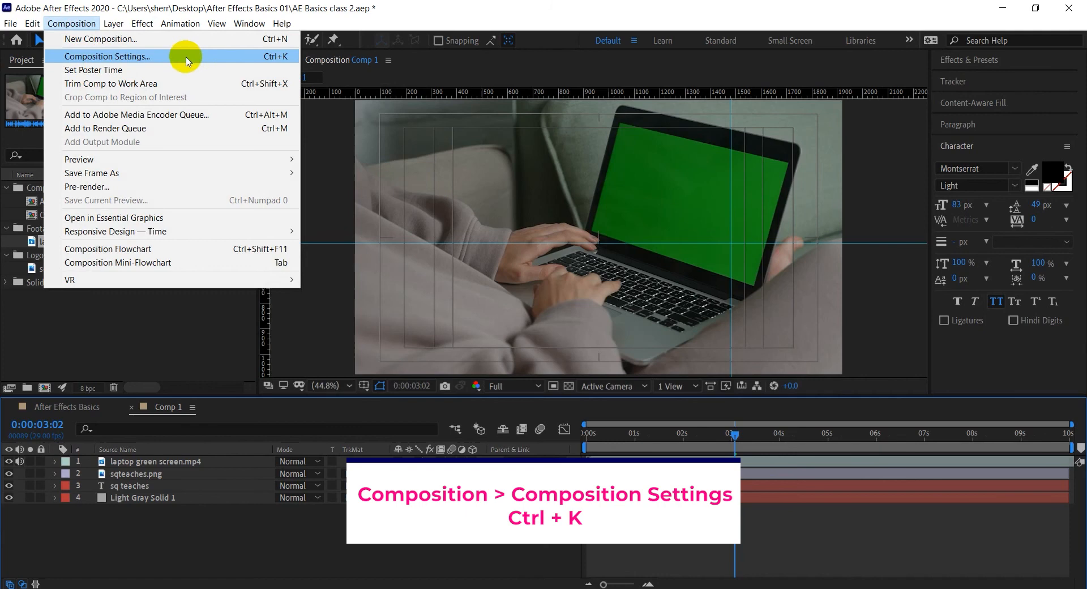
{"action": "left_click", "coordinate": [276, 59]}
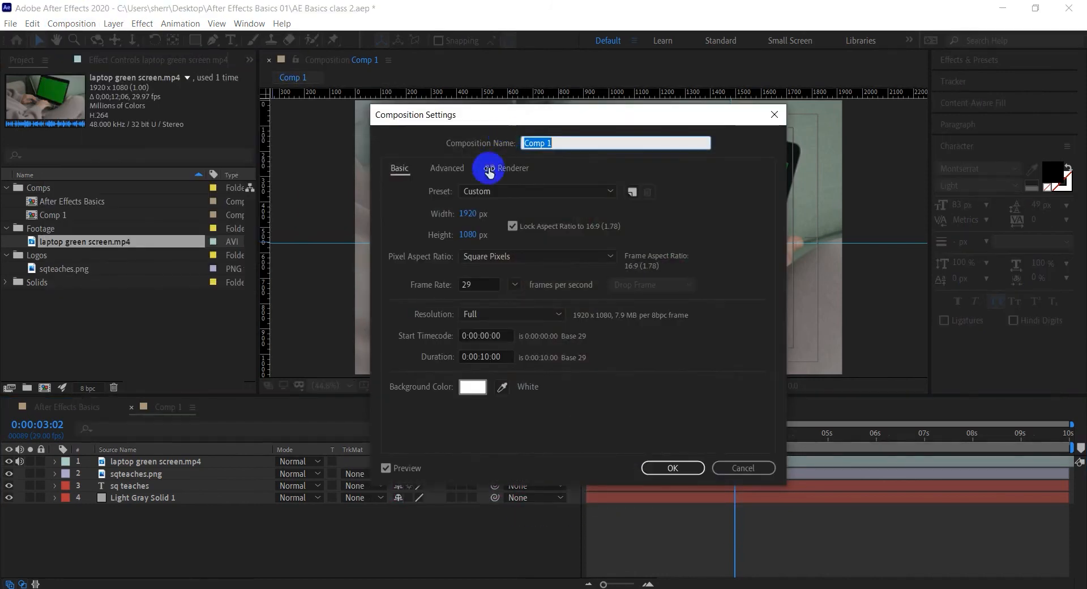
{"action": "left_click", "coordinate": [486, 357]}
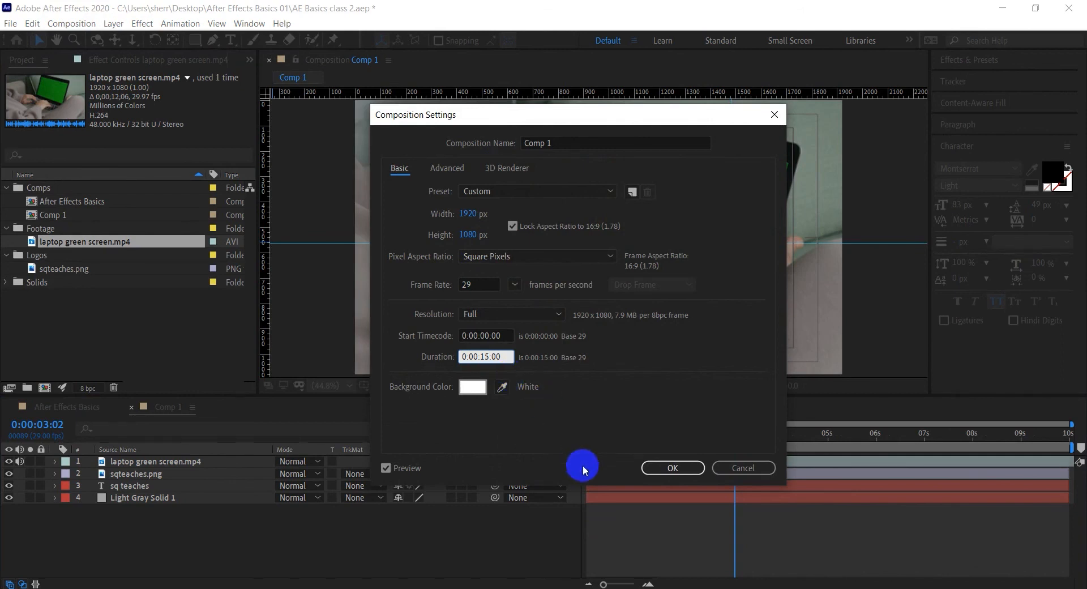
{"action": "left_click", "coordinate": [657, 468]}
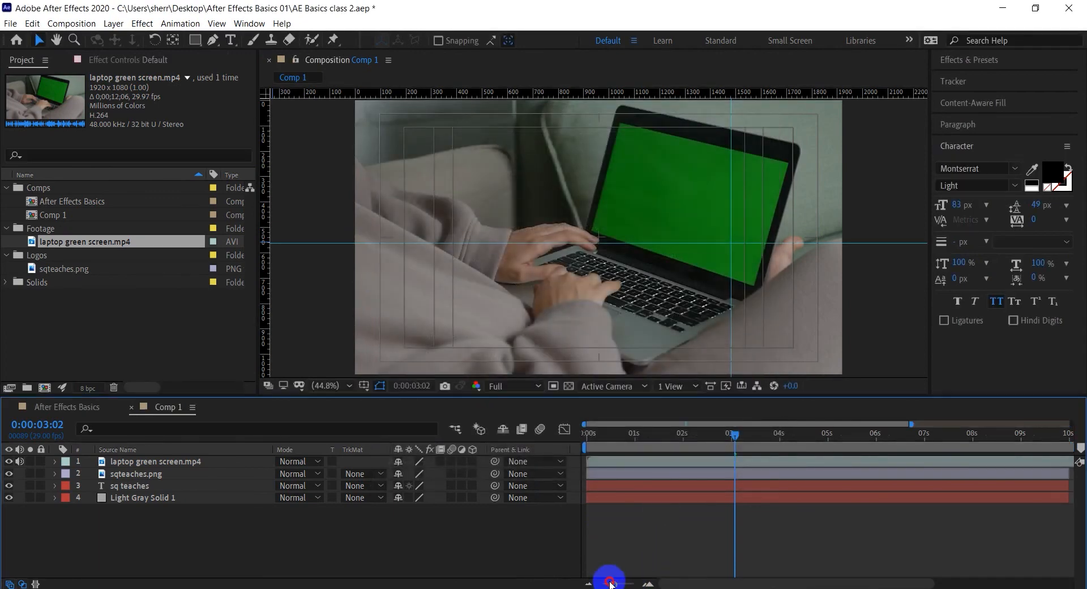
{"action": "left_click_drag", "start_coordinate": [614, 583], "coordinate": [604, 583]}
{"action": "key", "text": "End"}
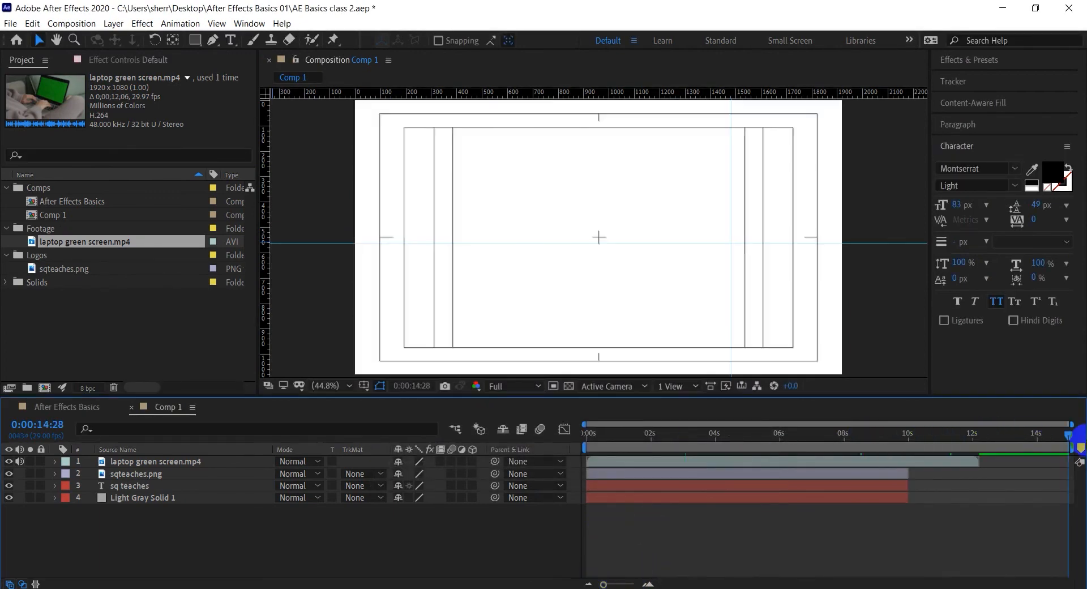
{"action": "left_click_drag", "start_coordinate": [885, 441], "coordinate": [905, 443]}
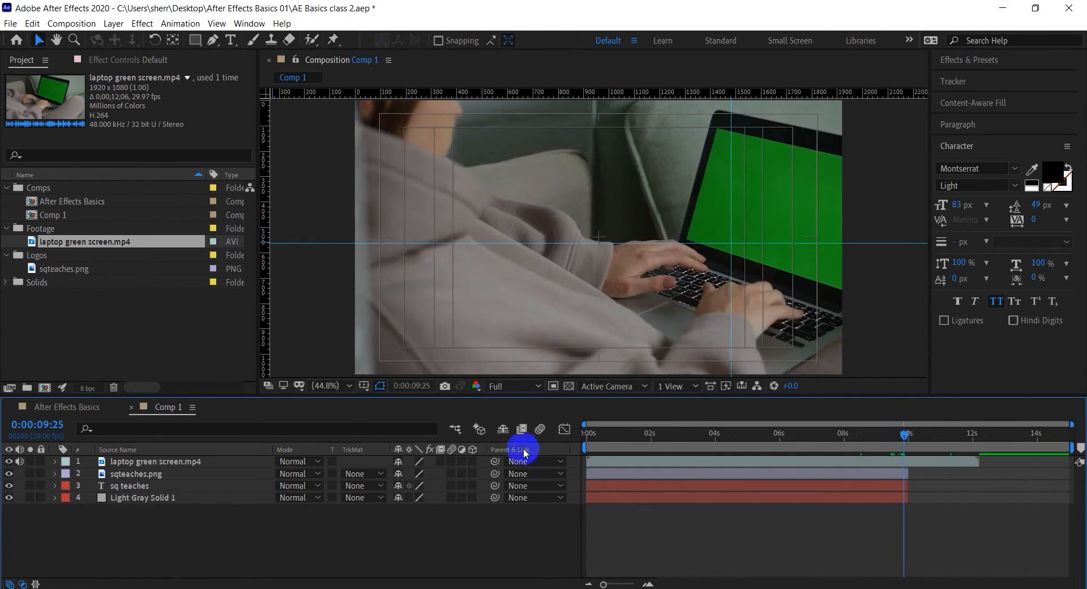
Extend the sqteaches.png, sq teaches and Light Gray Solid 1 layers to the end of the composition
{"action": "left_click", "coordinate": [164, 474]}
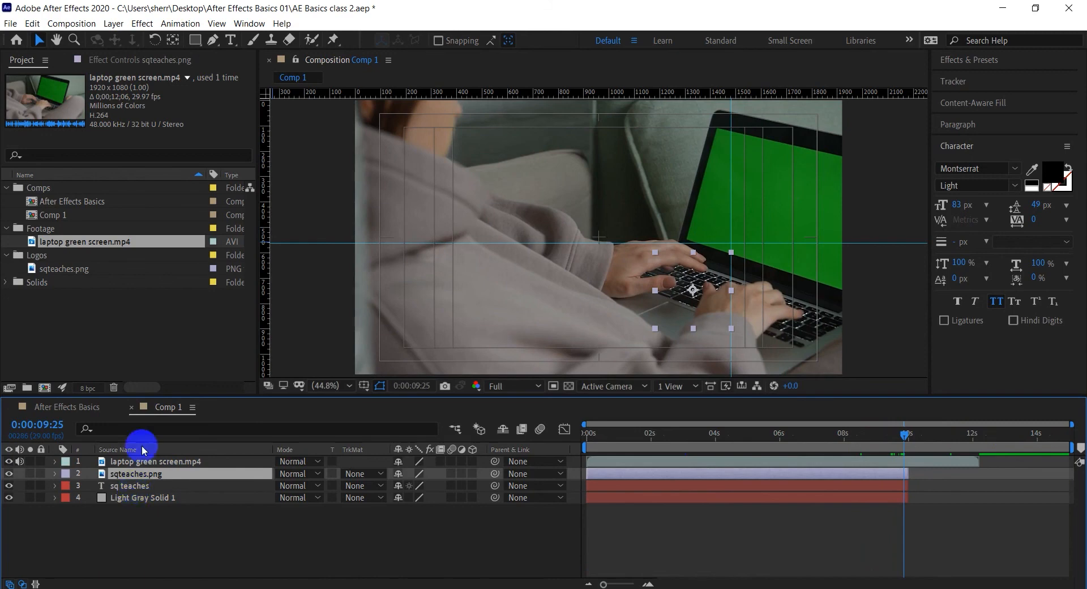
{"action": "left_click", "coordinate": [141, 497]}
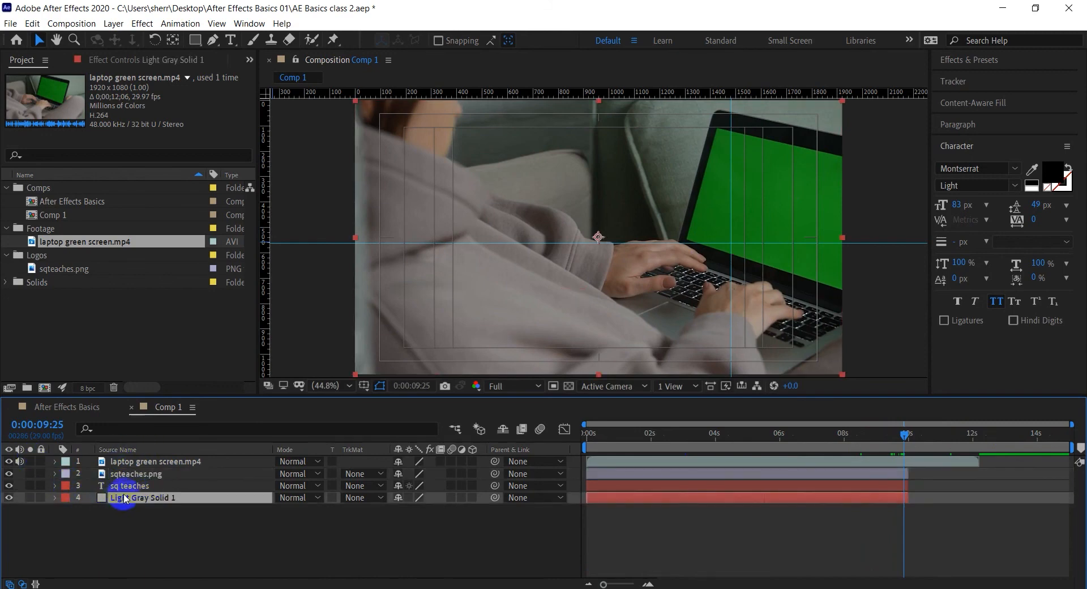
{"action": "left_click", "coordinate": [133, 486]}
{"action": "left_click", "coordinate": [146, 475]}
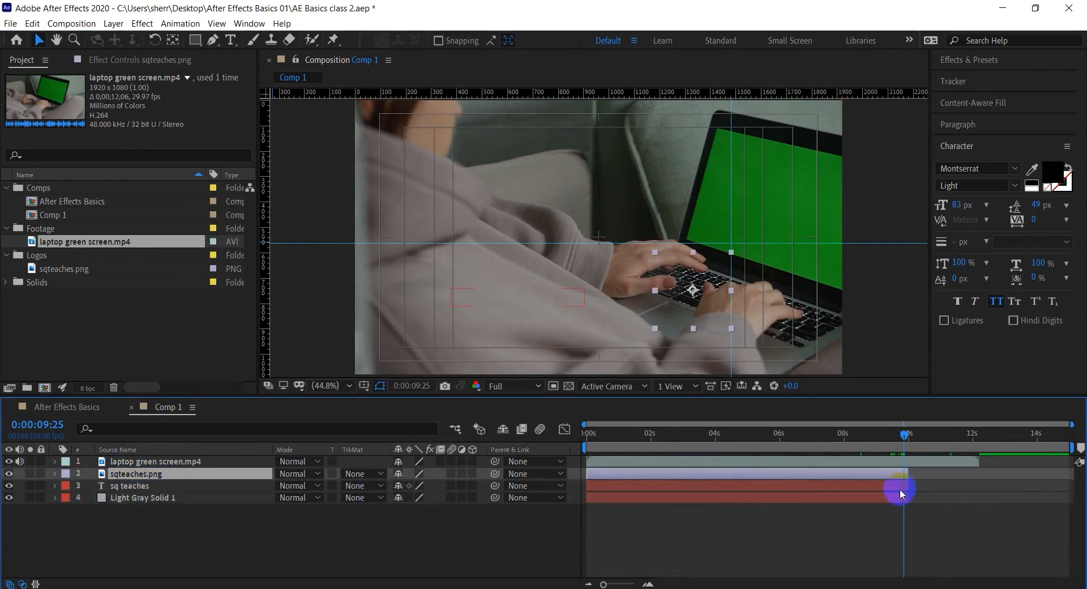
{"action": "left_click_drag", "start_coordinate": [907, 473], "coordinate": [1074, 473]}
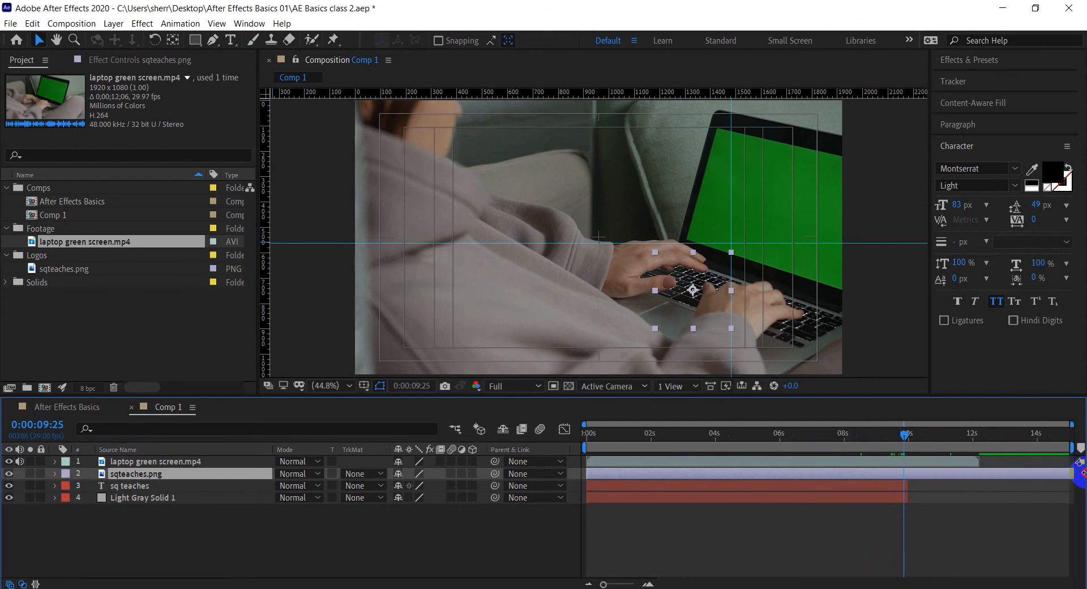
{"action": "left_click_drag", "start_coordinate": [907, 486], "coordinate": [1074, 486]}
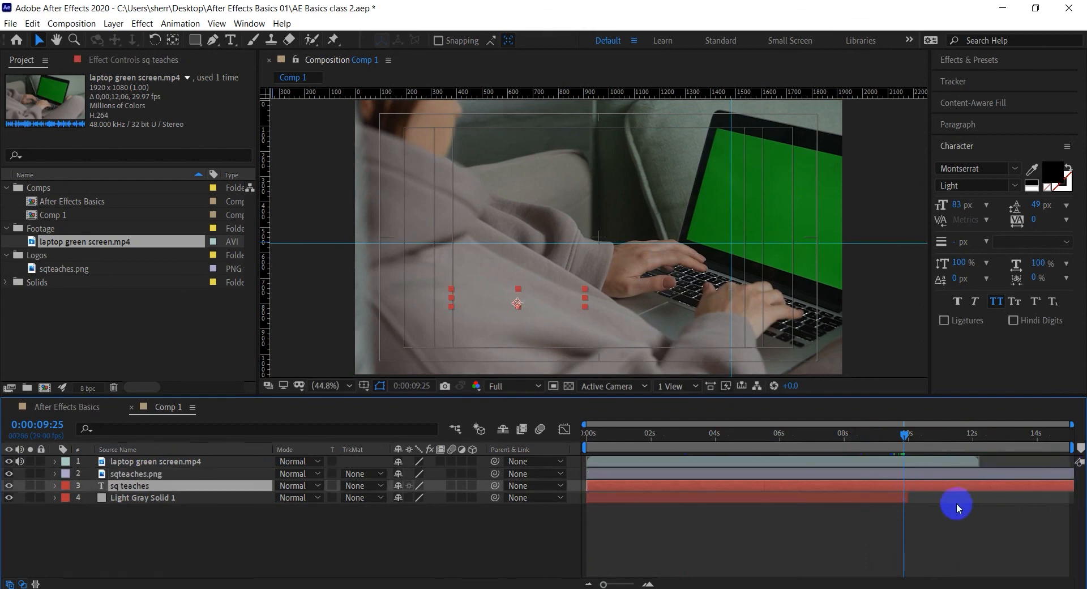
{"action": "left_click_drag", "start_coordinate": [907, 498], "coordinate": [1074, 497]}
Check the frame past the laptop video's end at 0:00:13:03, and scrub back to 0:00:04:01
{"action": "left_click_drag", "start_coordinate": [997, 440], "coordinate": [1008, 441]}
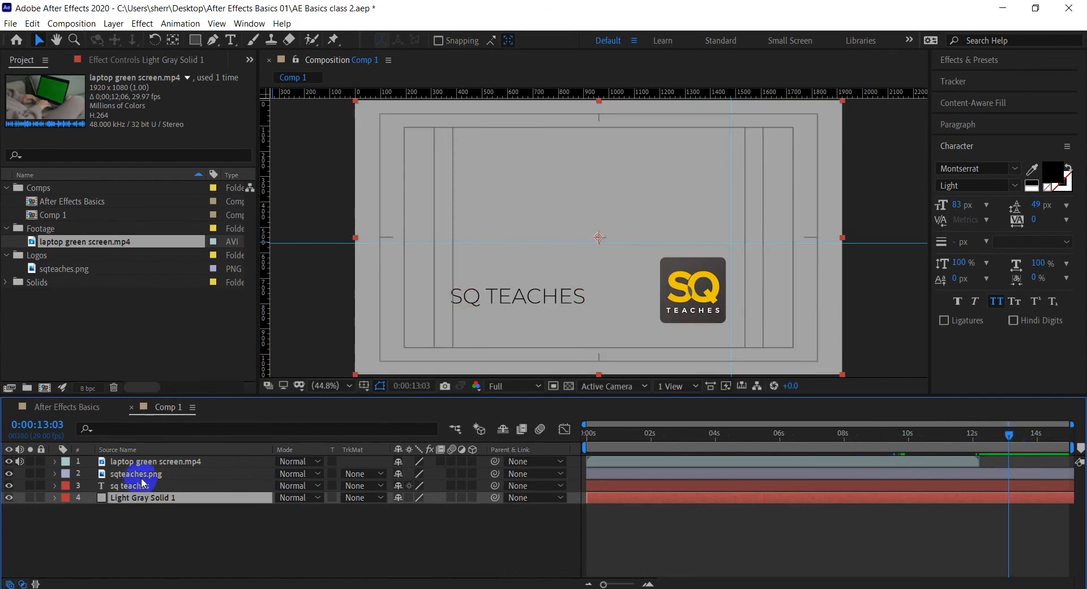
{"action": "left_click", "coordinate": [700, 300]}
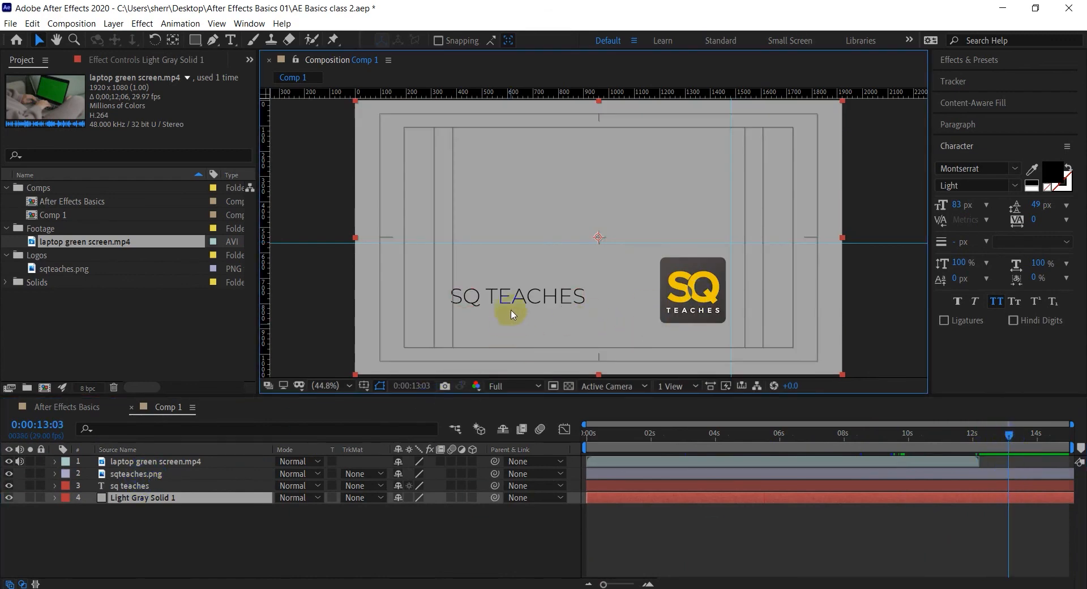
{"action": "left_click", "coordinate": [961, 440]}
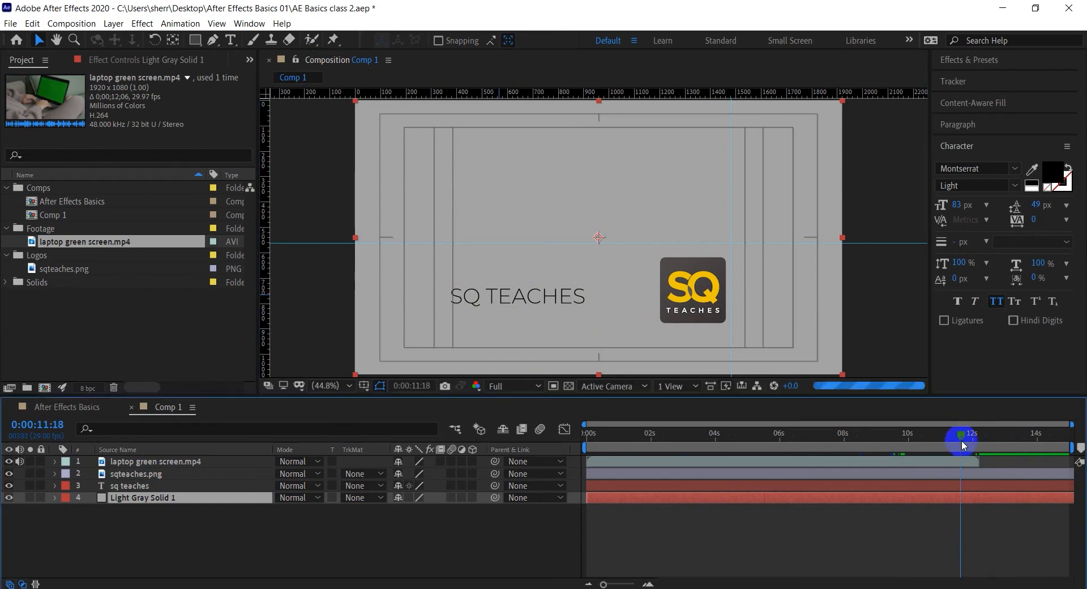
{"action": "left_click_drag", "start_coordinate": [966, 441], "coordinate": [717, 445]}
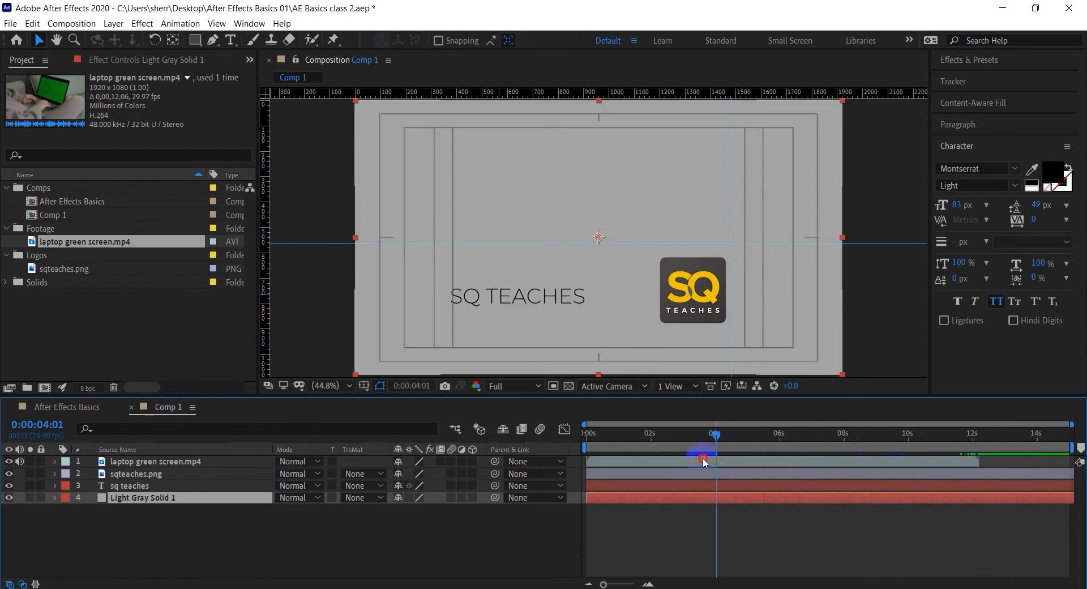
Select the laptop green screen.mp4 layer and scrub through its footage, finishing at 0:00:04:17 with no layer selected
{"action": "left_click", "coordinate": [703, 461]}
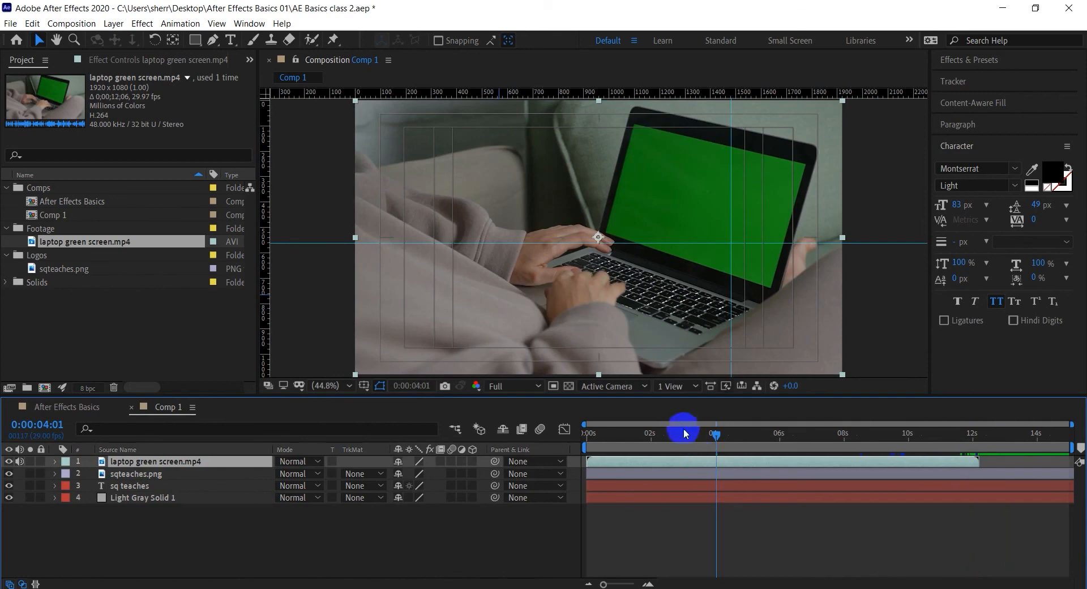
{"action": "left_click_drag", "start_coordinate": [661, 442], "coordinate": [839, 451]}
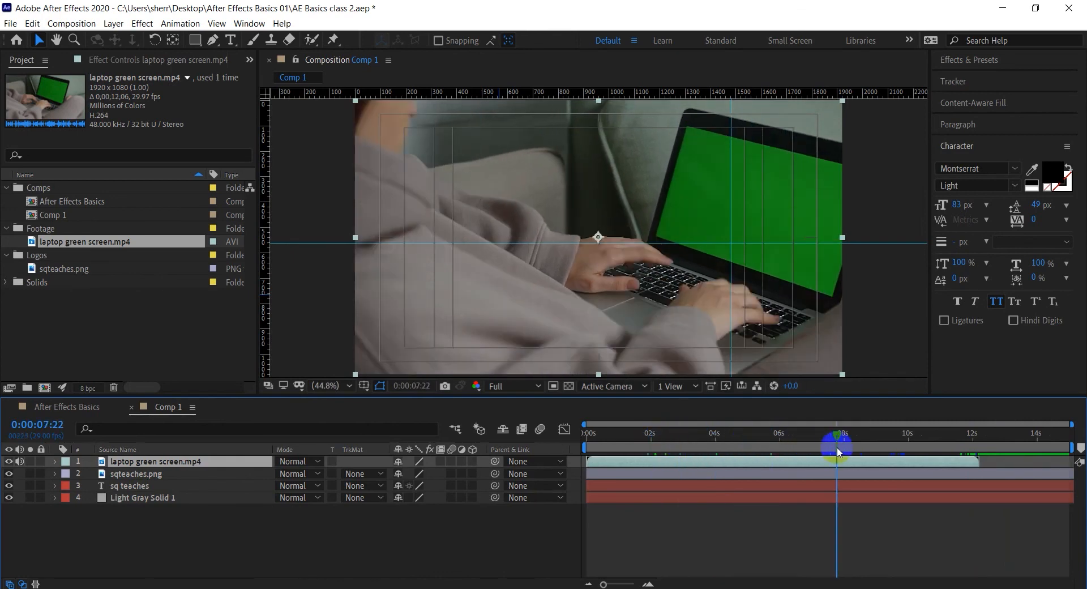
{"action": "left_click", "coordinate": [703, 480]}
{"action": "left_click", "coordinate": [706, 461]}
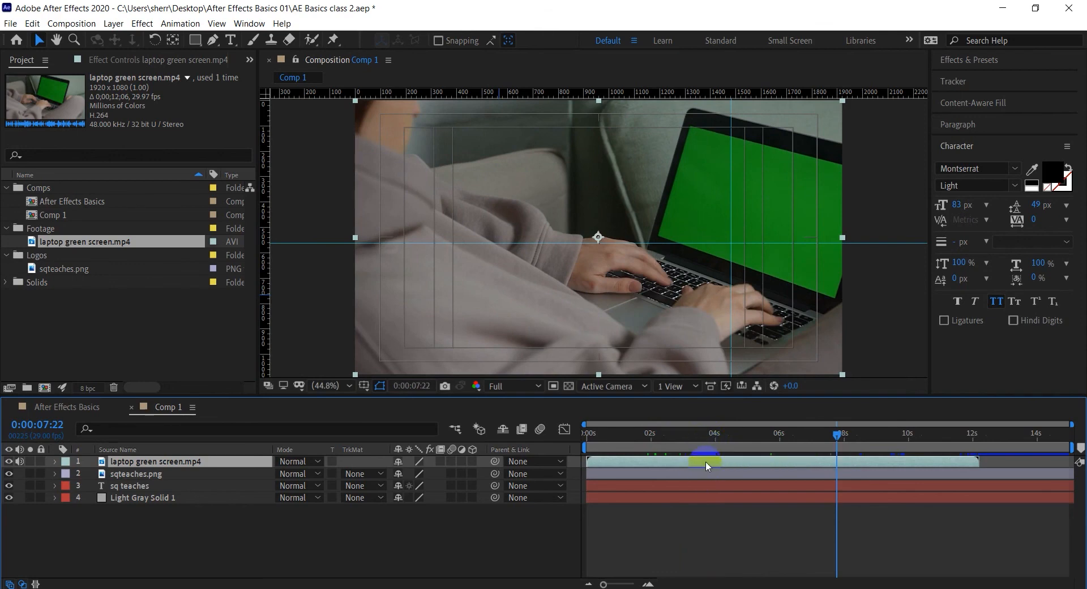
{"action": "left_click", "coordinate": [989, 449]}
{"action": "left_click", "coordinate": [1068, 444]}
{"action": "left_click", "coordinate": [904, 453]}
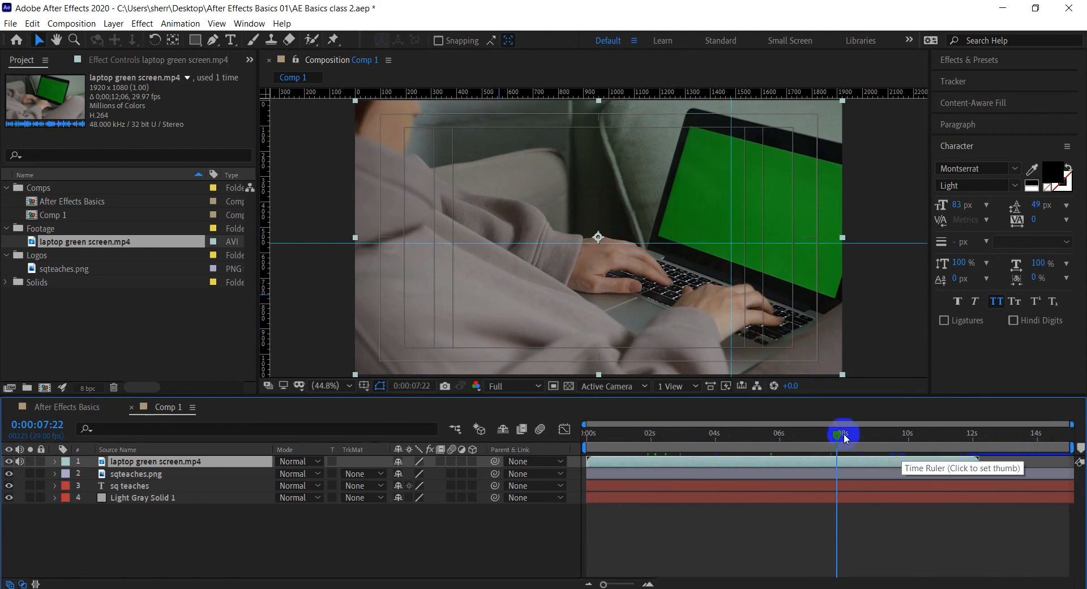
{"action": "left_click_drag", "start_coordinate": [844, 433], "coordinate": [737, 460]}
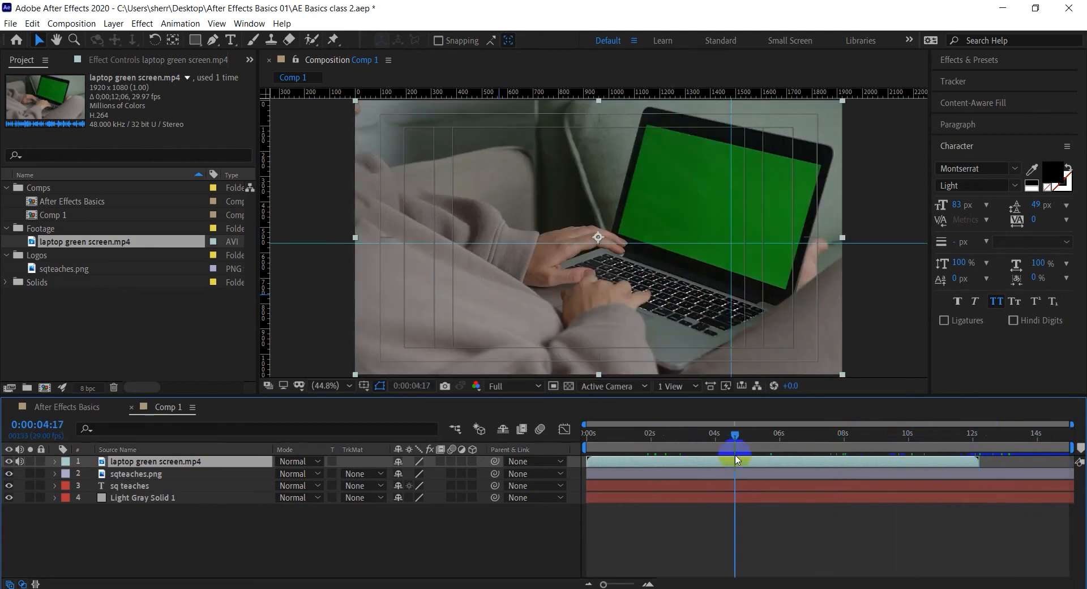
{"action": "left_click", "coordinate": [125, 541]}
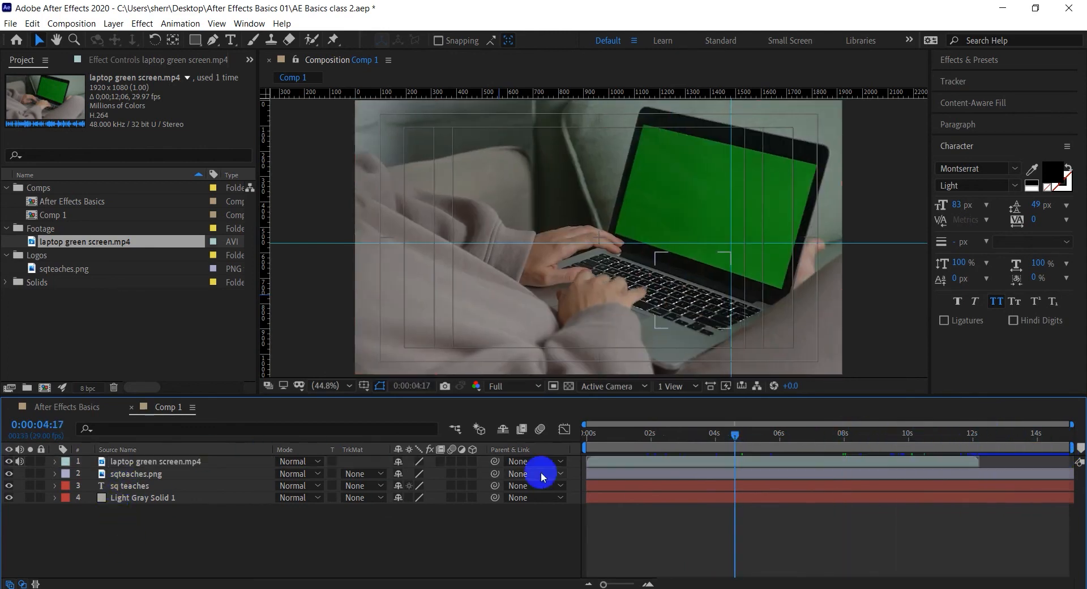